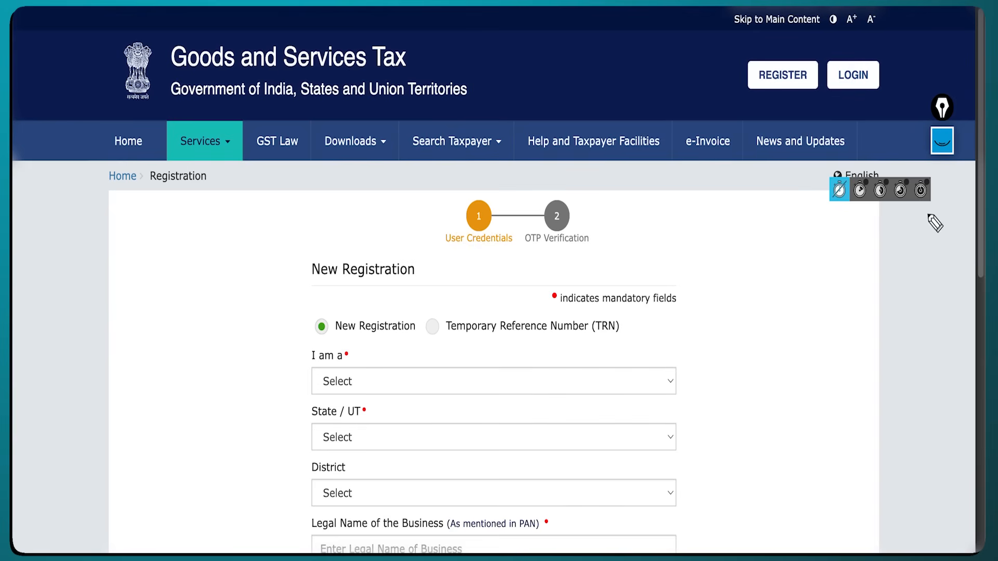
Choose Taxpayer as the 'I am a' applicant type.
key("Escape")
scroll(880, 260, "down", 3)
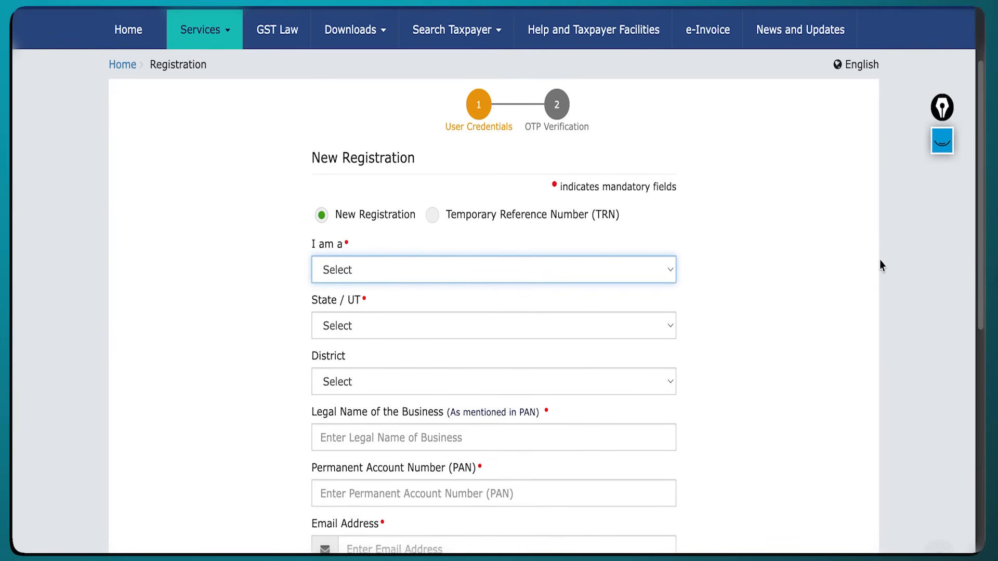
key("ctrl+shift+1")
left_click_drag(317, 155, 340, 155)
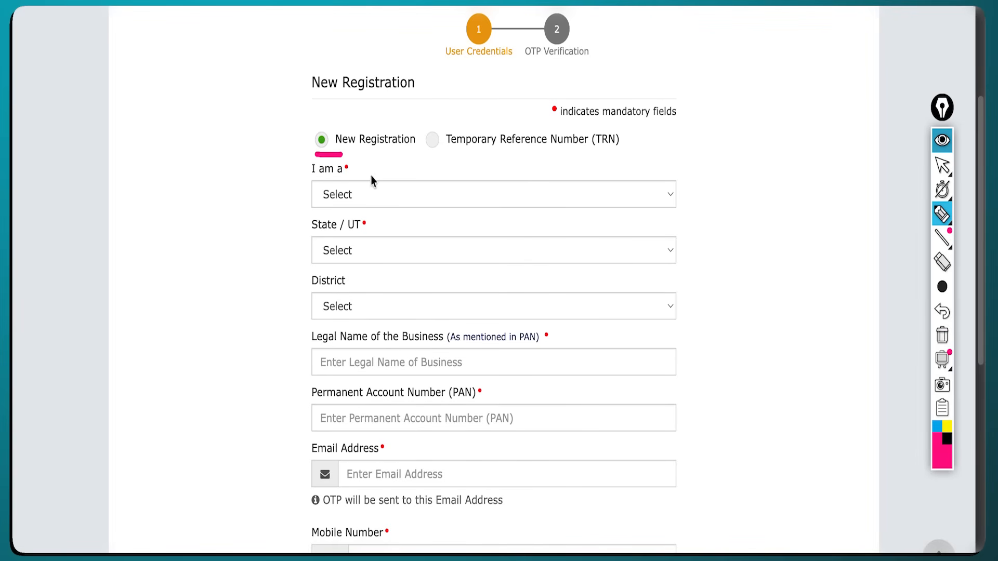
key("Escape")
left_click(405, 195)
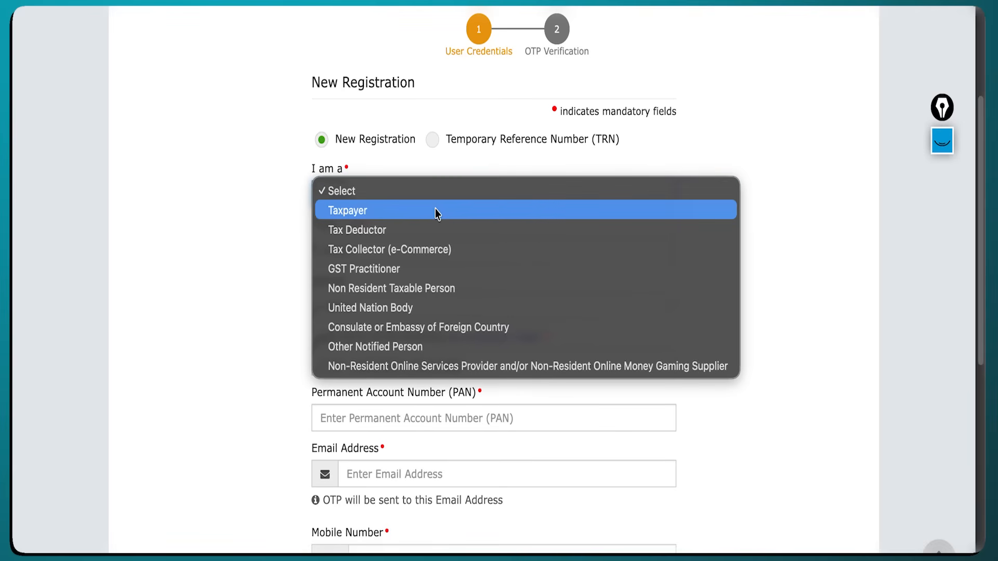
left_click(435, 211)
Select Bihar as the State/UT with Samastipur district, then move to Legal Name.
left_click(400, 248)
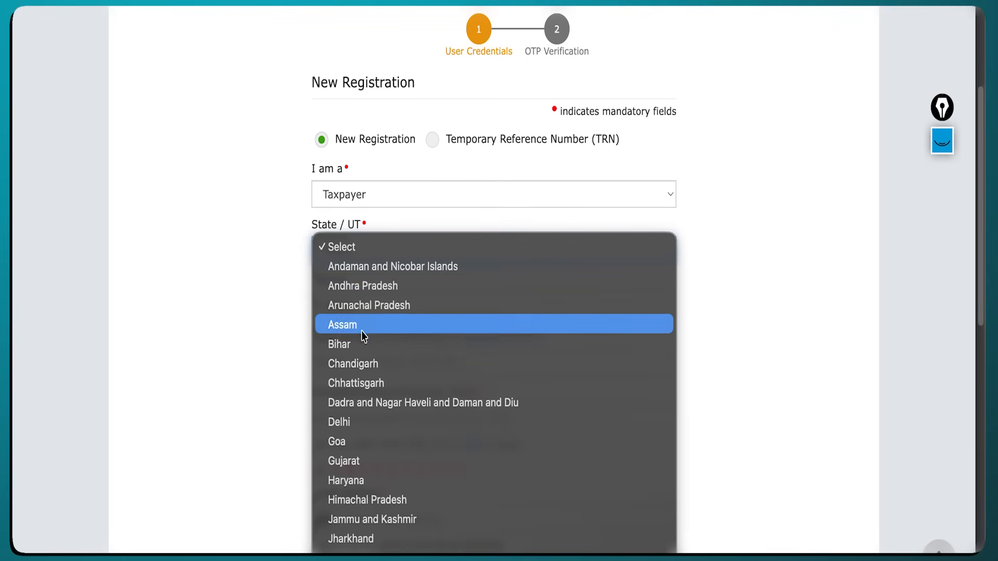
key("Escape")
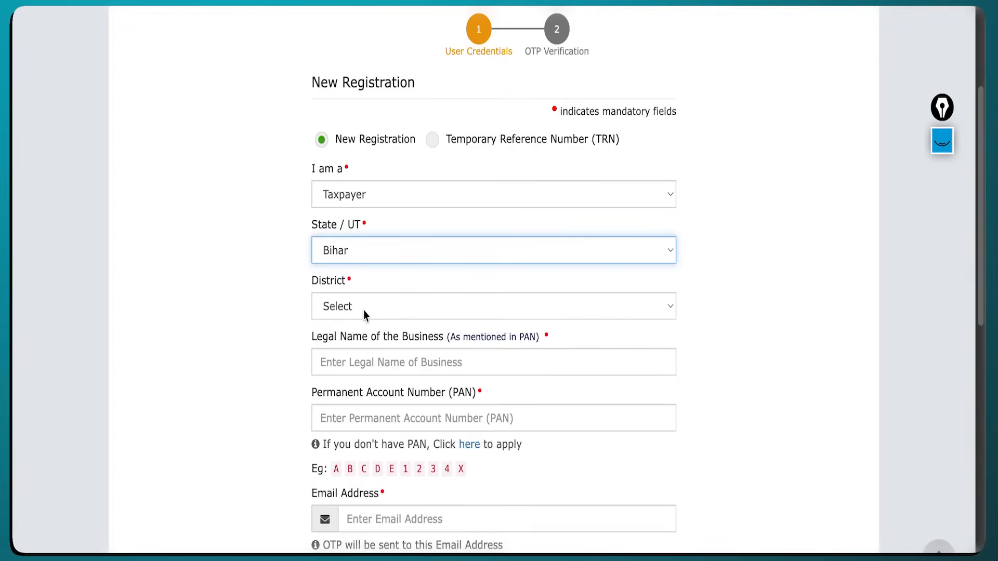
left_click(364, 310)
scroll(364, 307, "down", 6)
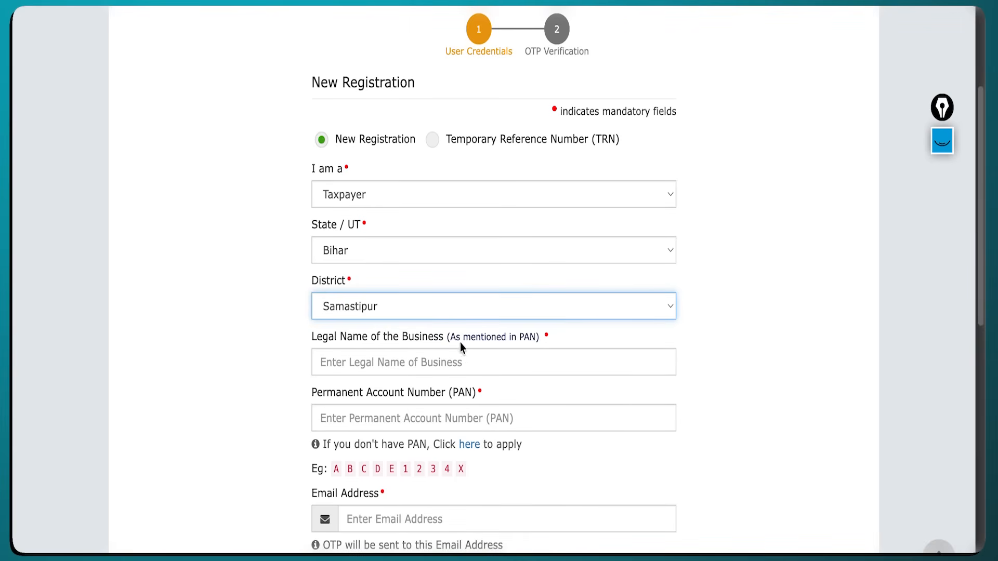
key("Tab")
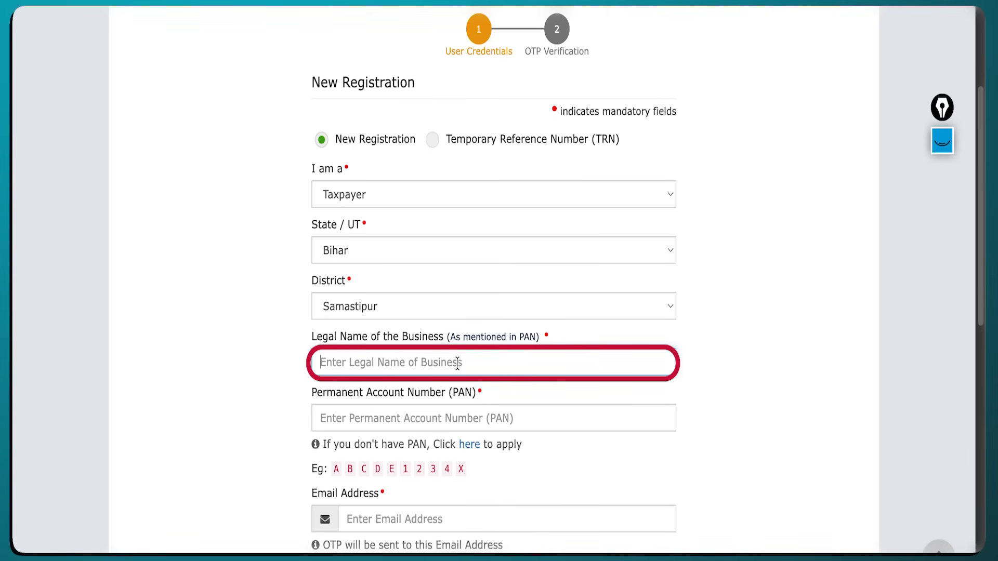
Fill in the legal name, PAN, email address, mobile number and captcha fields.
left_click(378, 413)
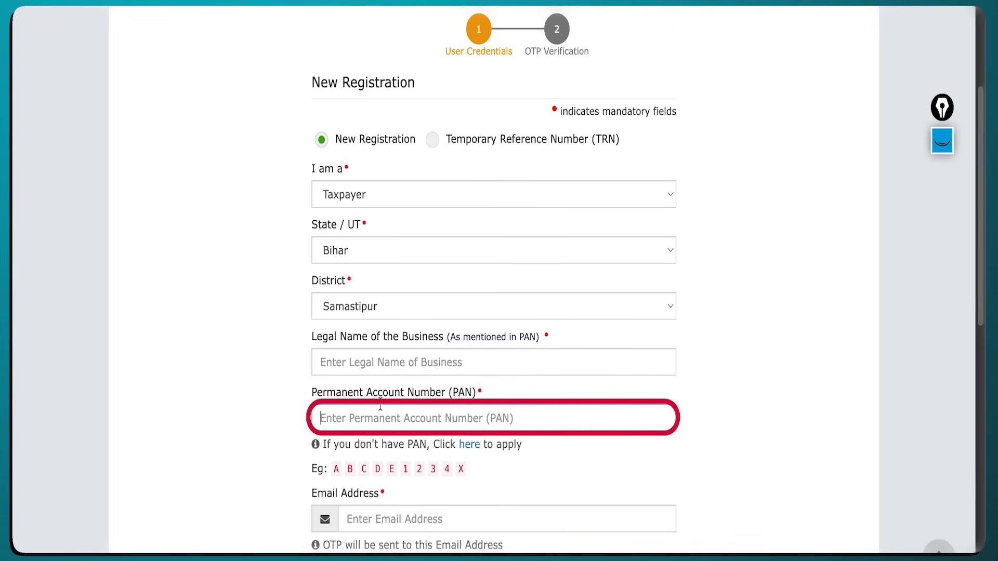
left_click(363, 524)
scroll(364, 524, "down", 4)
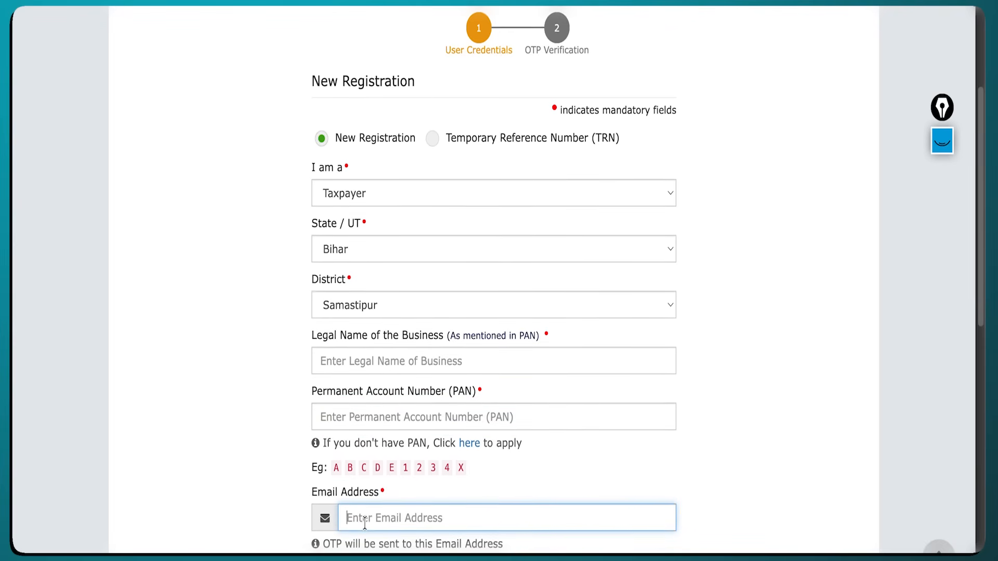
scroll(365, 522, "down", 3)
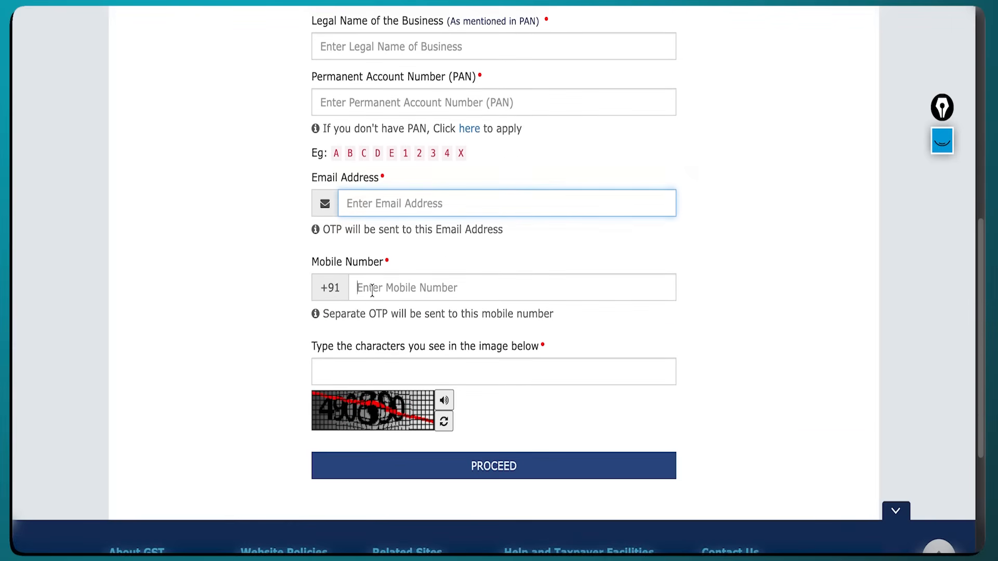
left_click(371, 289)
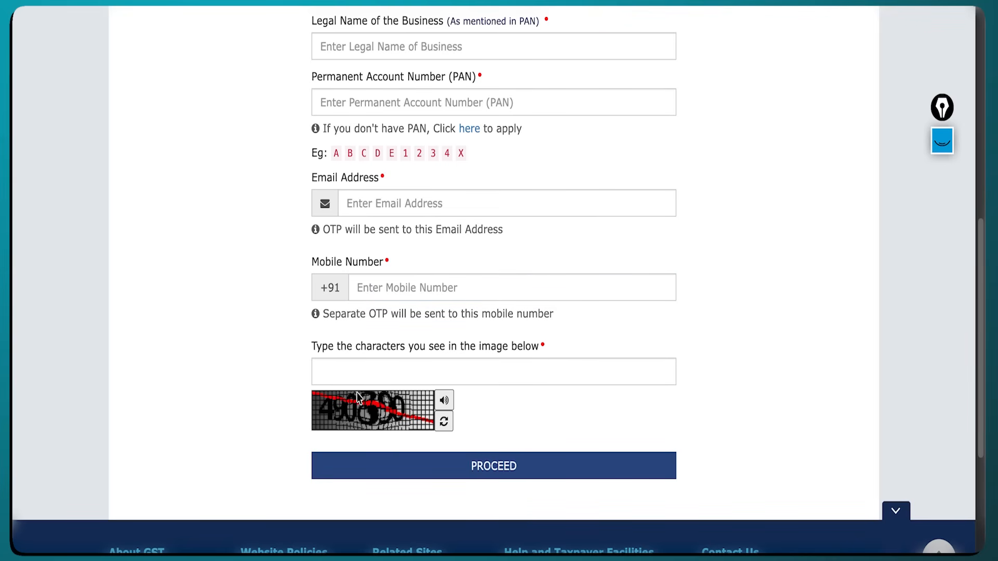
left_click(353, 373)
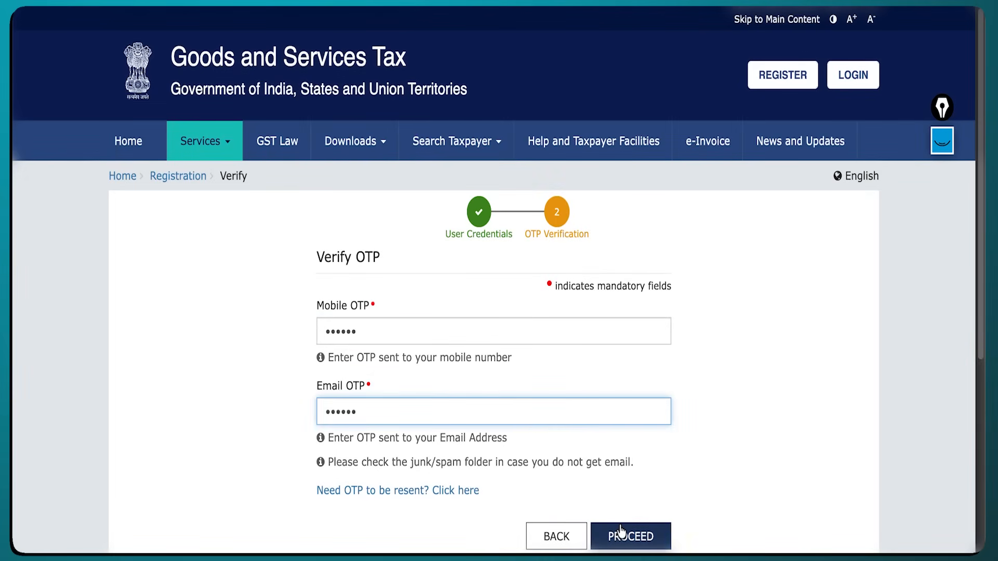
Submit the mobile and email OTPs, copy the issued TRN, and continue to TRN login.
left_click(624, 535)
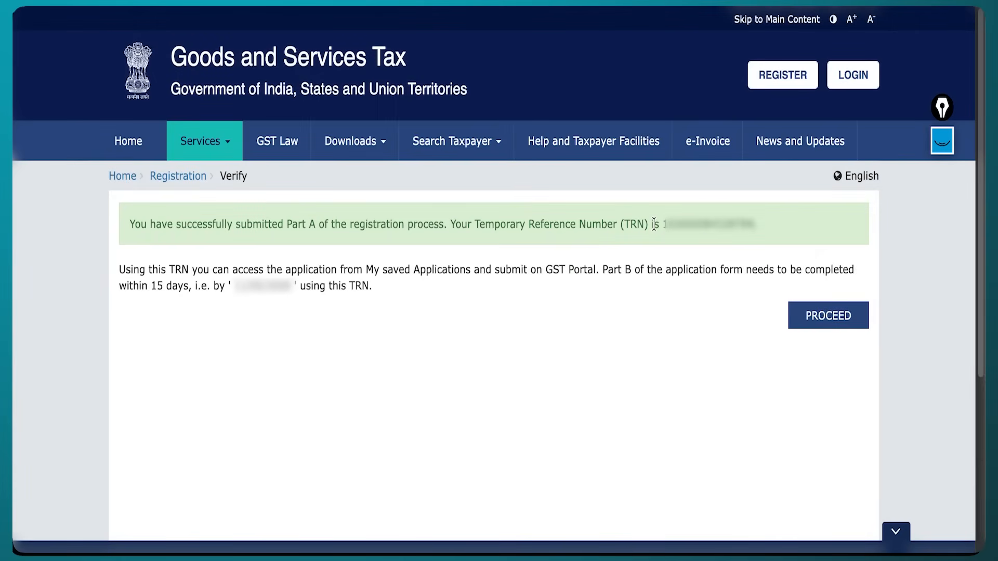
left_click_drag(654, 225, 753, 225)
left_click(742, 252)
left_click(812, 319)
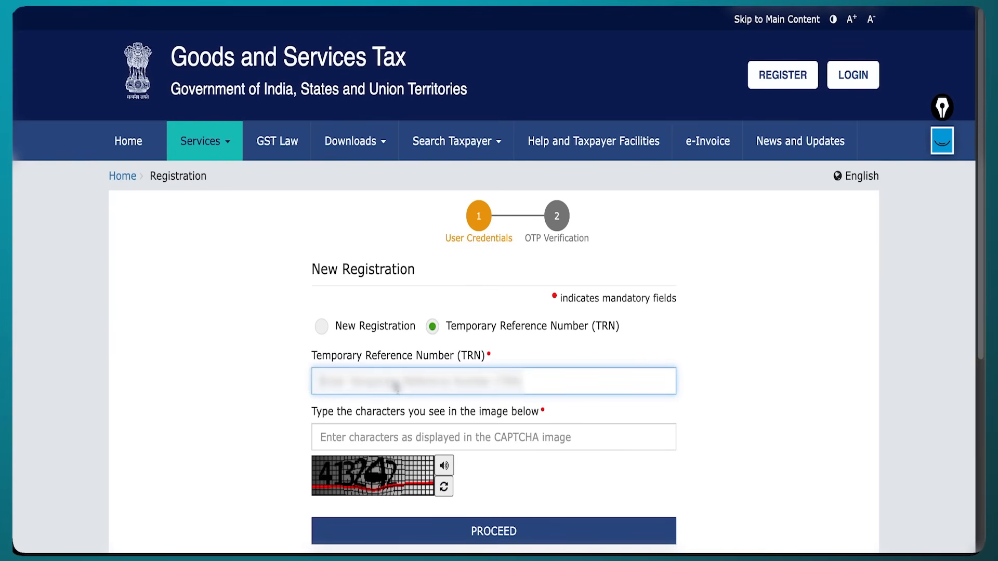
Paste the TRN and enter the captcha to sign in.
key("ctrl+v")
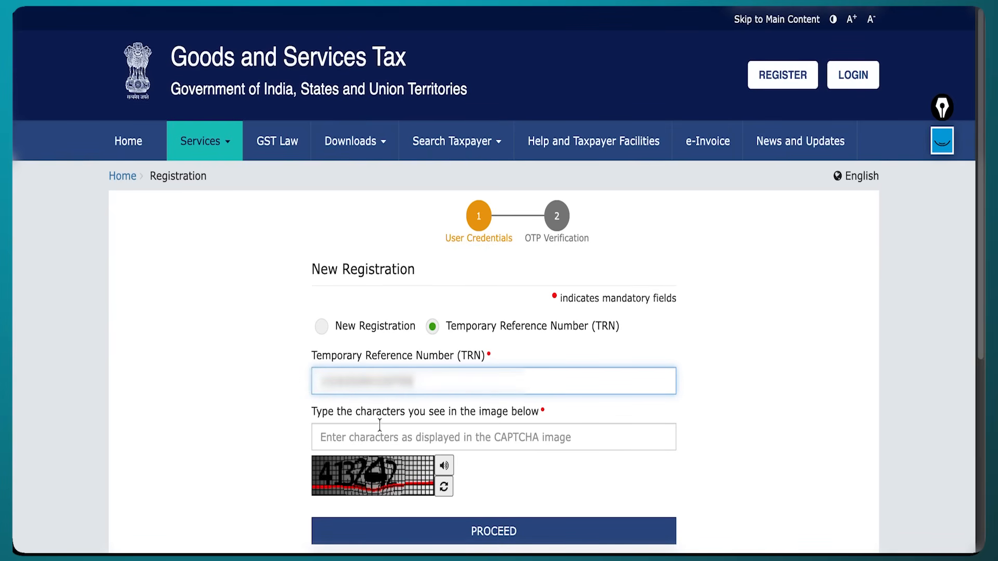
left_click(376, 427)
type("413242")
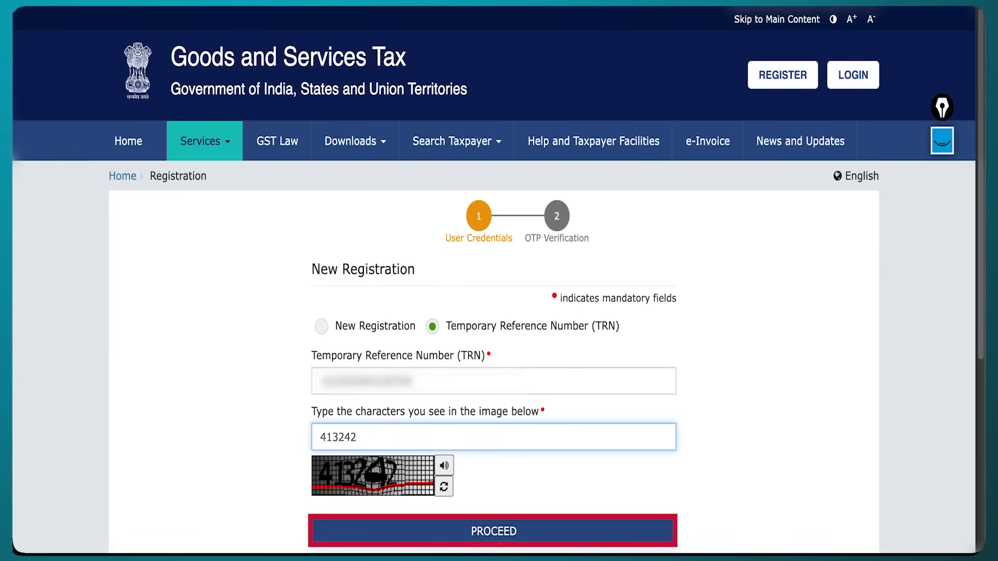
left_click(513, 541)
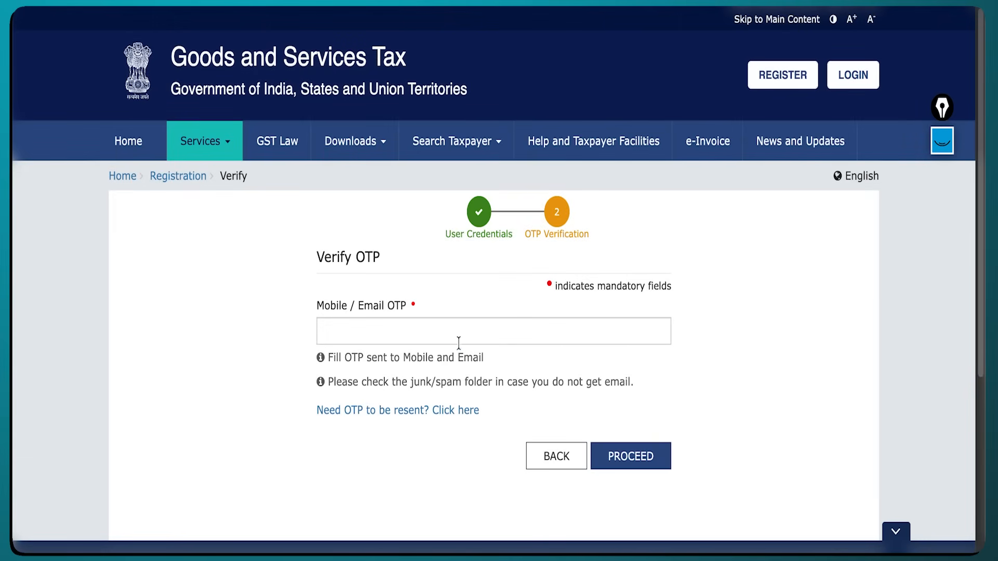
Verify the OTP and open the draft New Registration application for editing.
left_click(458, 337)
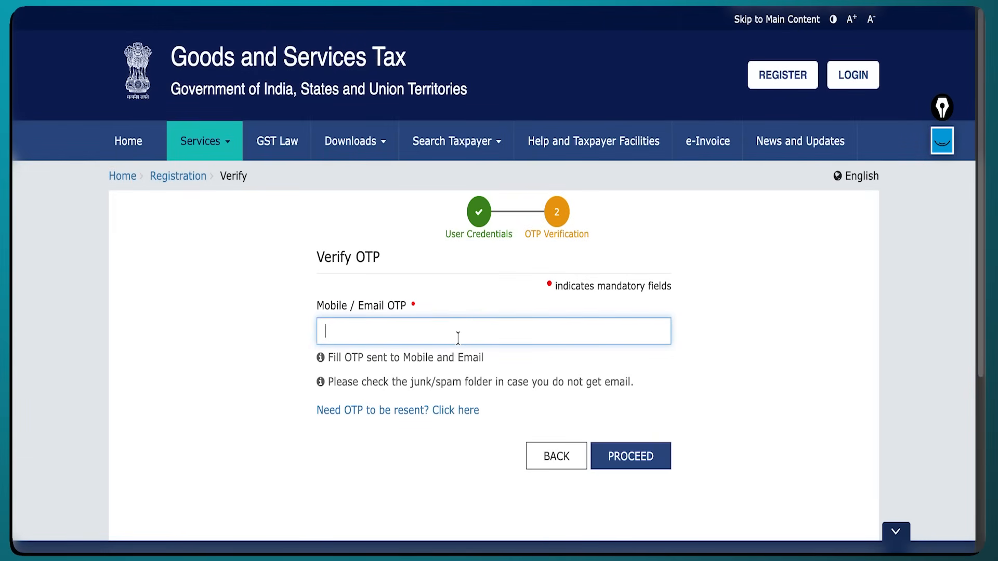
type("••••••")
left_click(623, 451)
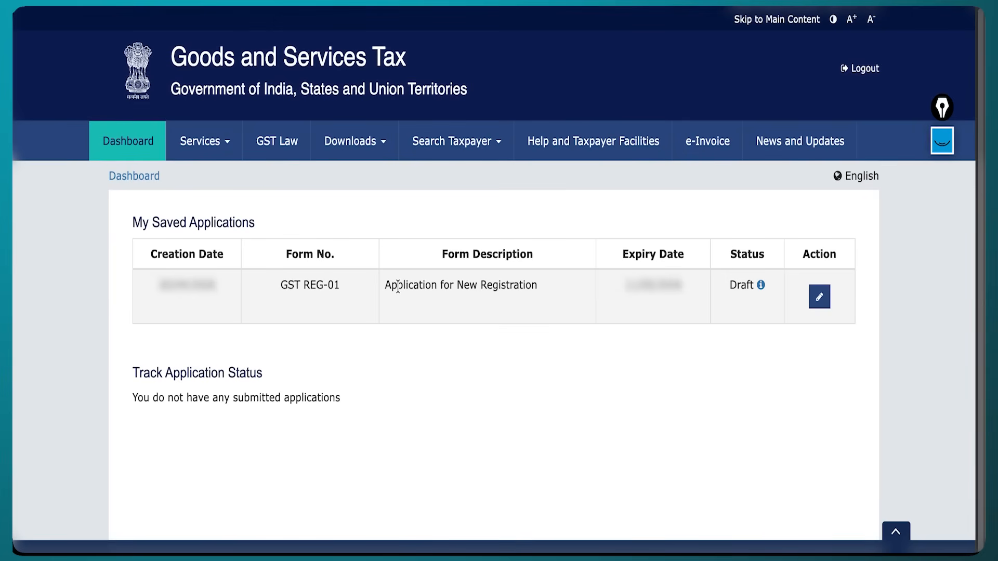
triple_click(398, 286)
left_click(594, 336)
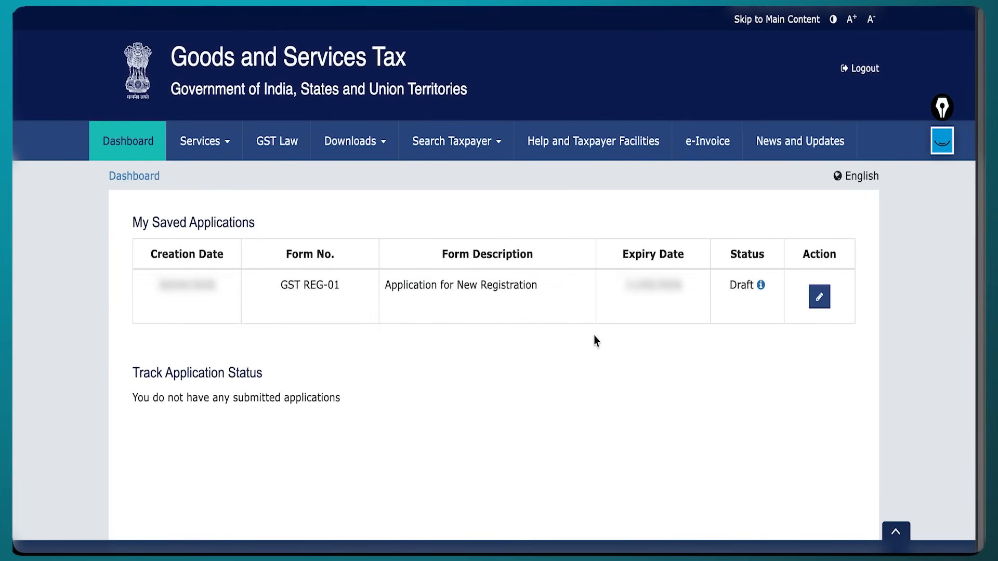
left_click(823, 307)
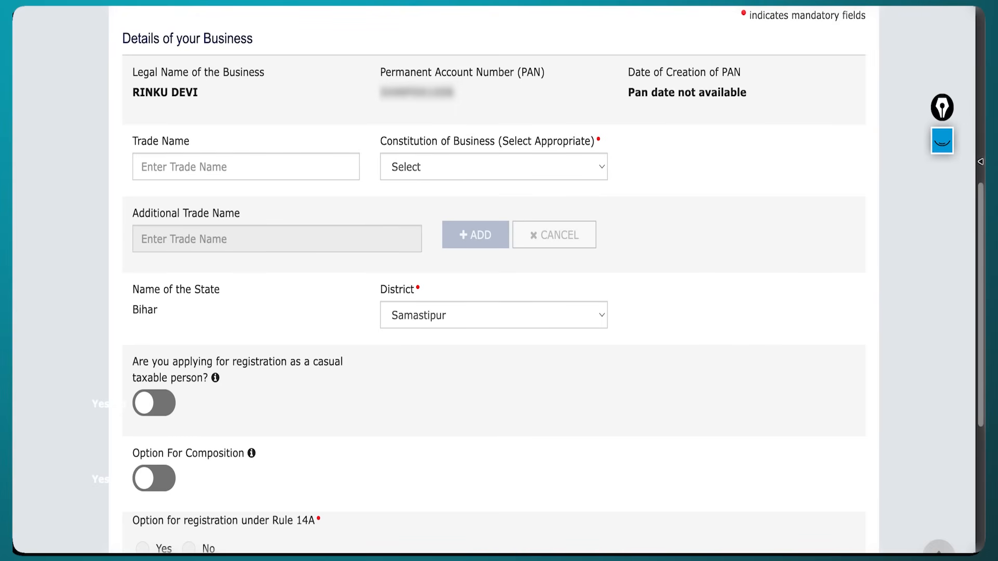
Choose Proprietorship as the Constitution of Business.
left_click(950, 145)
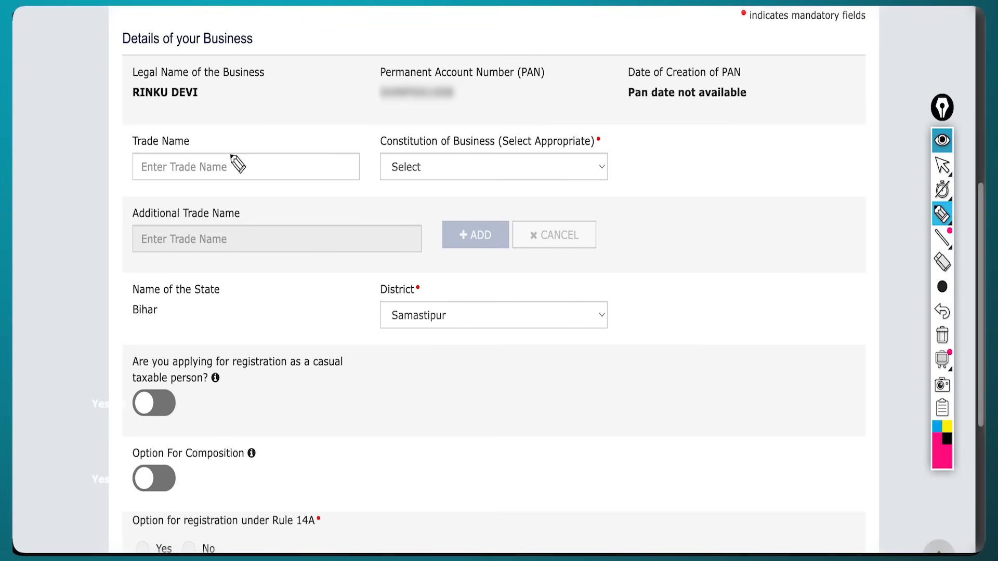
left_click_drag(233, 148, 249, 141)
left_click_drag(271, 166, 290, 163)
left_click(456, 164)
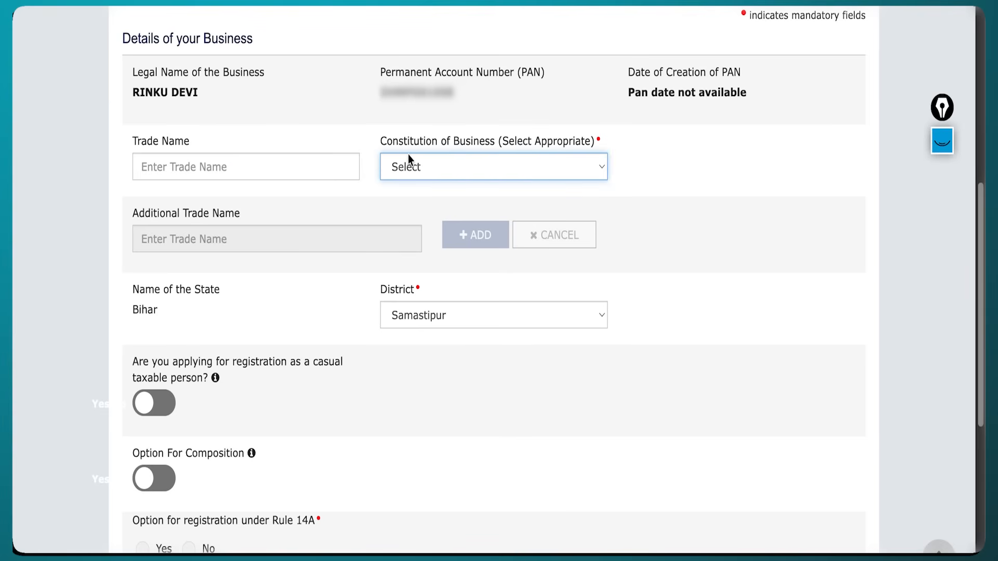
left_click(427, 163)
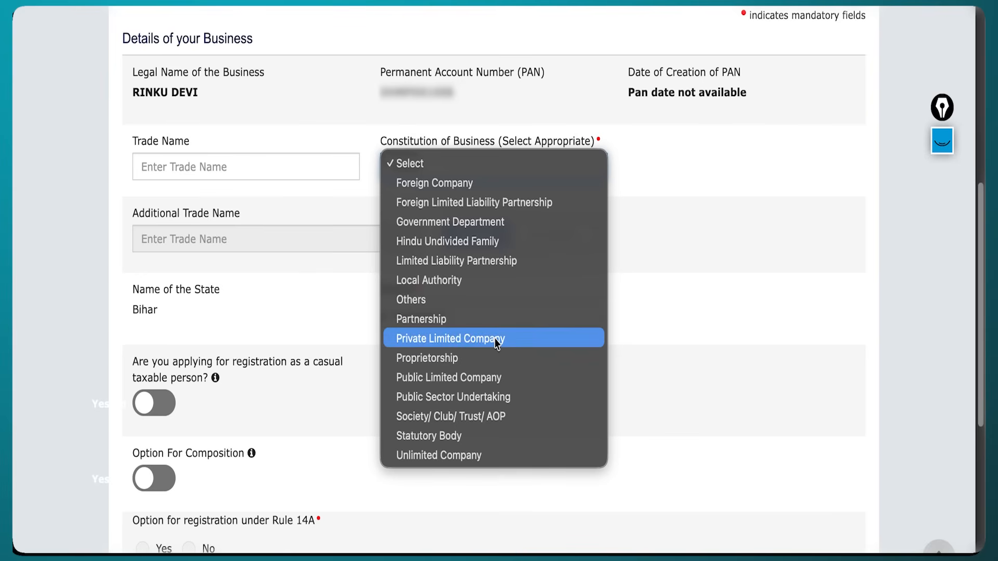
left_click(481, 362)
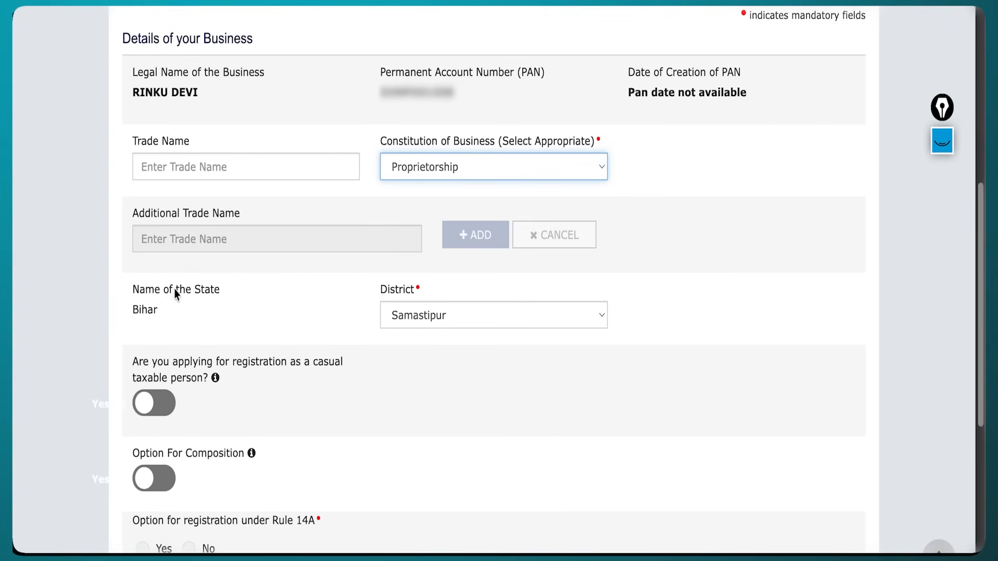
Confirm State Bihar and District Samastipur, then point out the Rule 14A option.
double_click(141, 309)
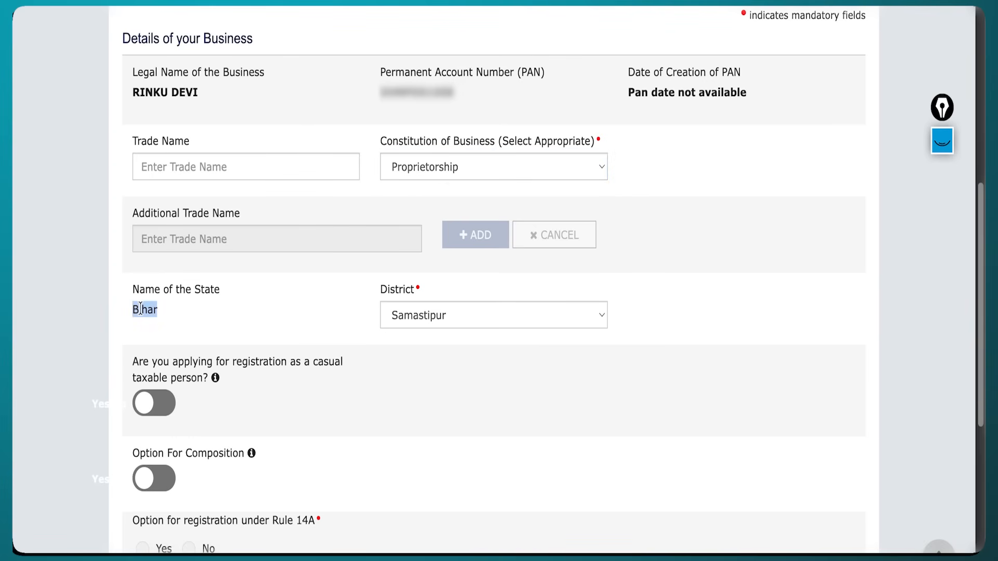
left_click(382, 317)
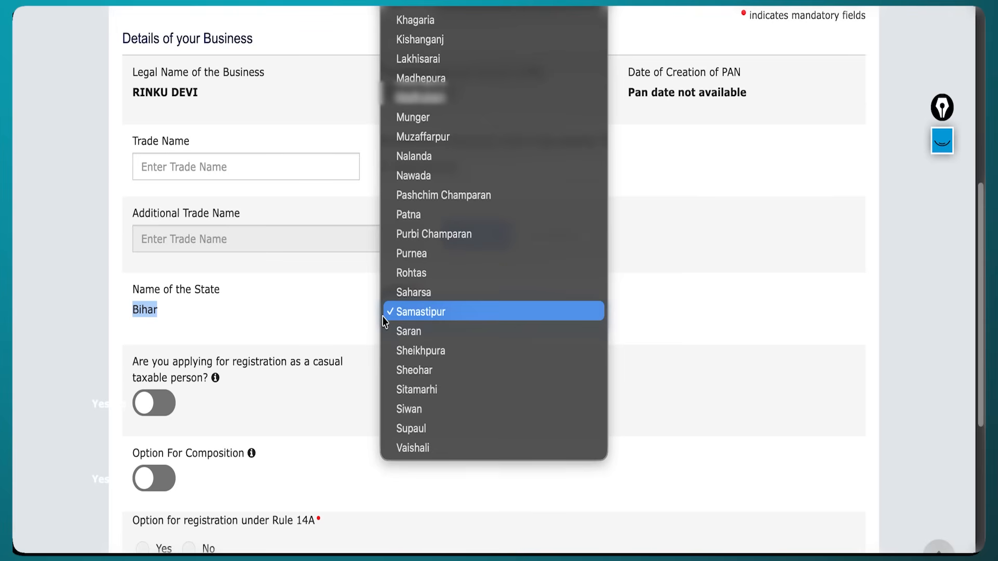
left_click(383, 317)
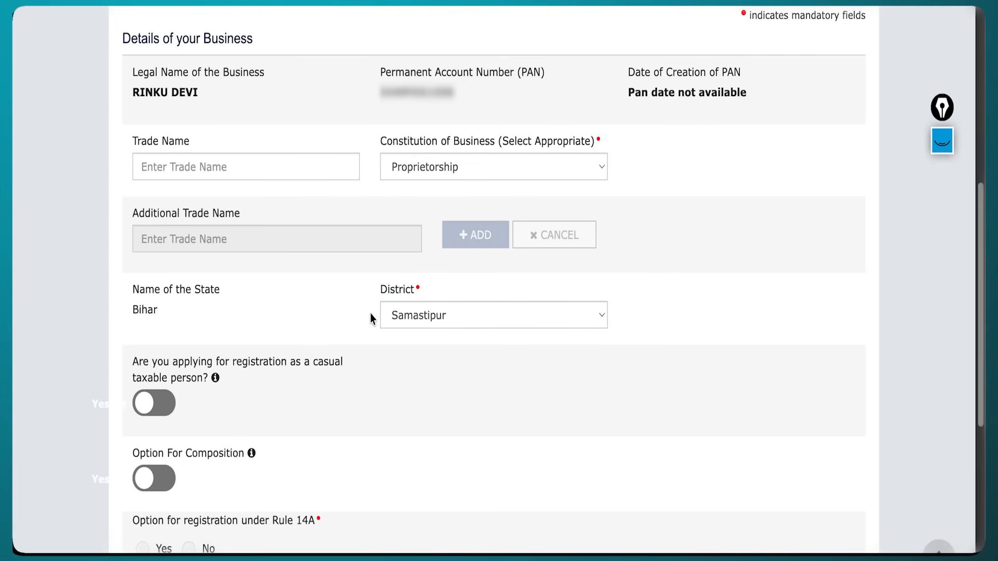
scroll(355, 249, "down", 5)
mouse_move(336, 184)
left_mouse_down()
mouse_move(342, 206)
mouse_move(330, 228)
mouse_move(325, 218)
left_mouse_up()
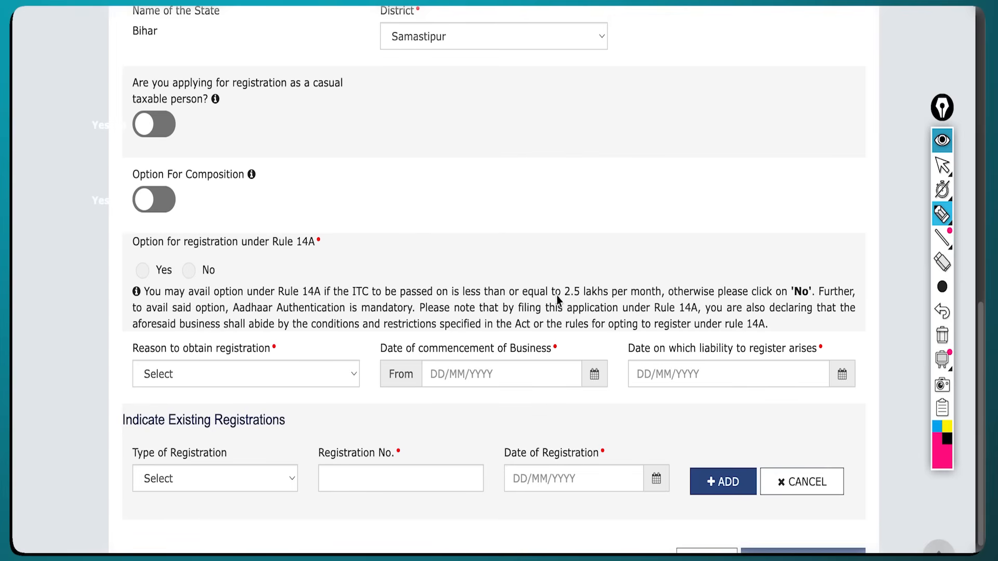
Annotate the Rule 14A note and the 2.5 lakhs limit, then clear the pen marks.
left_click_drag(557, 300, 575, 300)
left_click(943, 336)
mouse_move(657, 210)
left_mouse_down()
mouse_move(658, 270)
mouse_move(670, 258)
left_mouse_up()
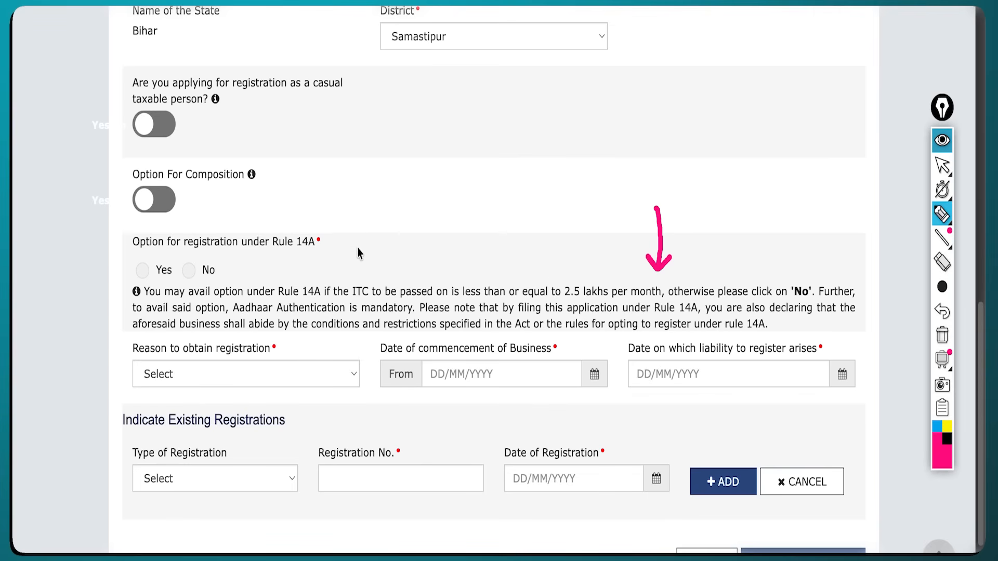
left_click_drag(327, 243, 335, 245)
key("ctrl+shift+7")
mouse_move(318, 154)
left_mouse_down()
mouse_move(332, 160)
mouse_move(339, 196)
mouse_move(316, 227)
mouse_move(326, 227)
left_mouse_up()
left_click_drag(151, 282, 159, 281)
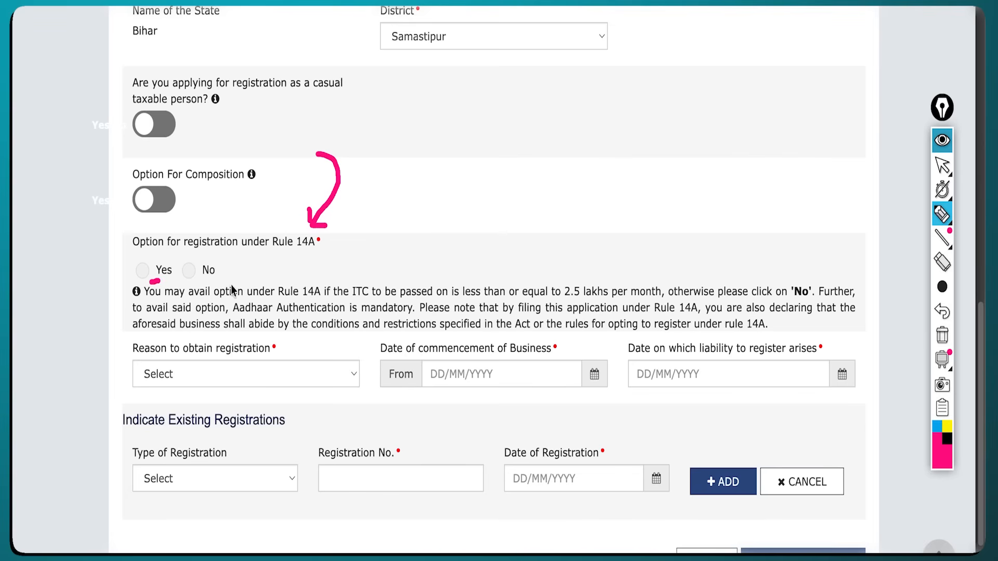
left_click(938, 338)
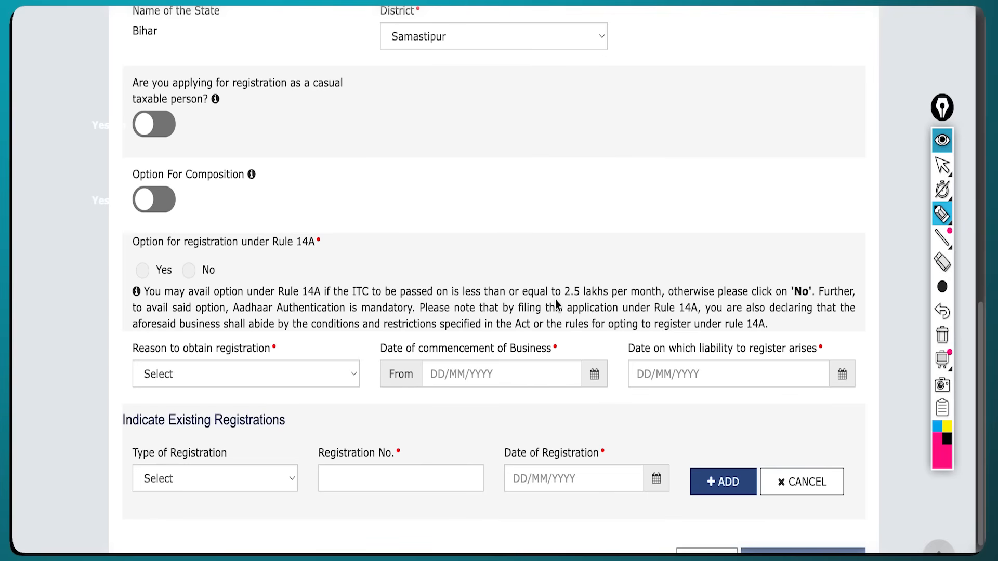
Re-mark the 2.5 lakhs threshold and Rule 14A explanation, then bring up the registration reasons list.
left_click_drag(555, 300, 585, 302)
mouse_move(322, 247)
left_mouse_down()
mouse_move(339, 253)
mouse_move(306, 256)
left_mouse_up()
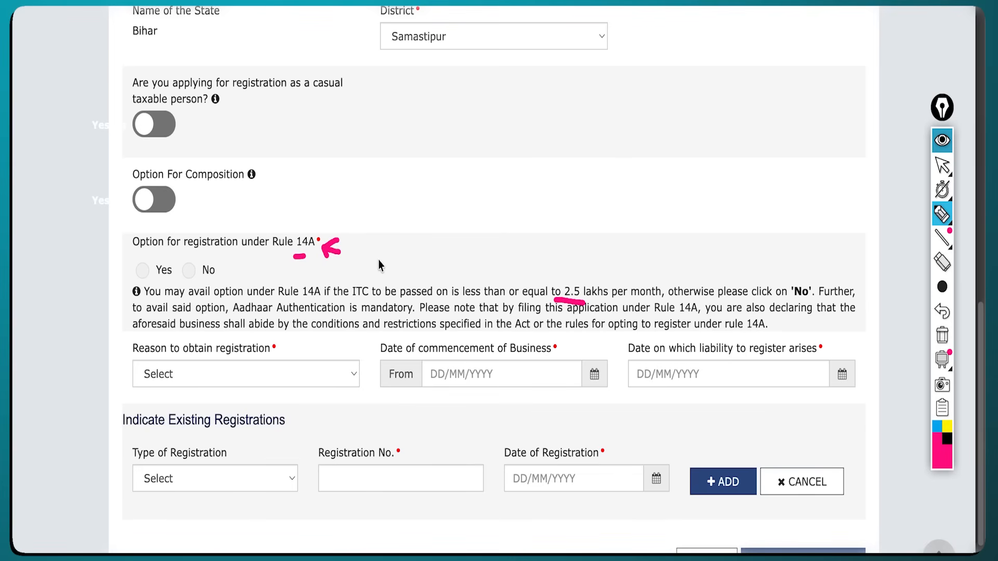
left_click(946, 323)
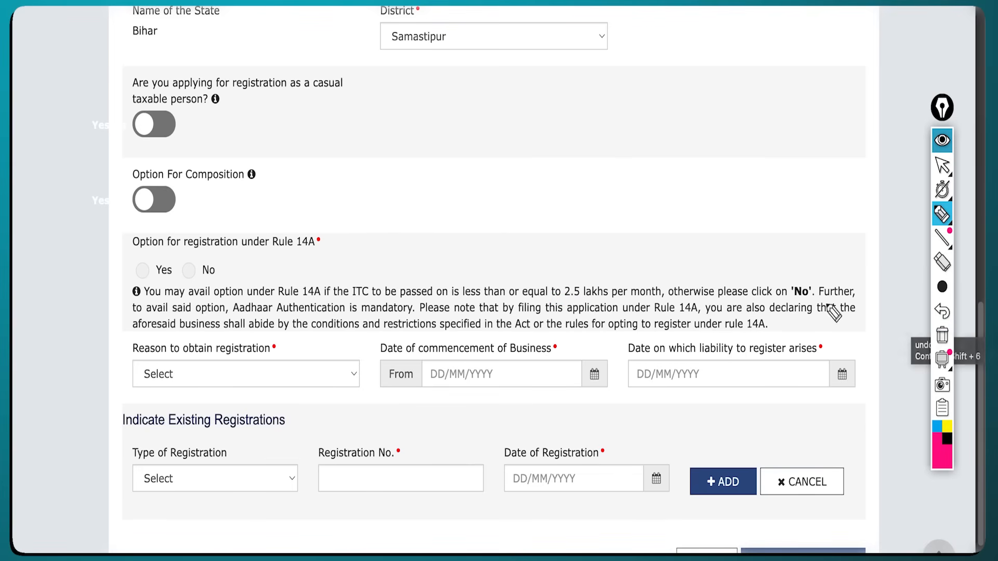
mouse_move(570, 224)
left_mouse_down()
mouse_move(573, 270)
mouse_move(585, 263)
left_mouse_up()
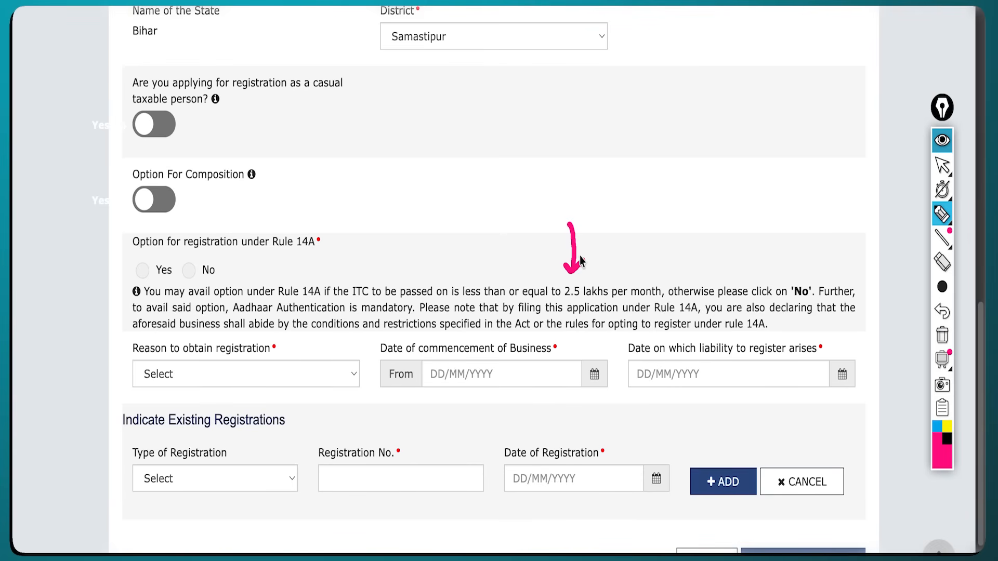
left_click_drag(584, 259, 575, 264)
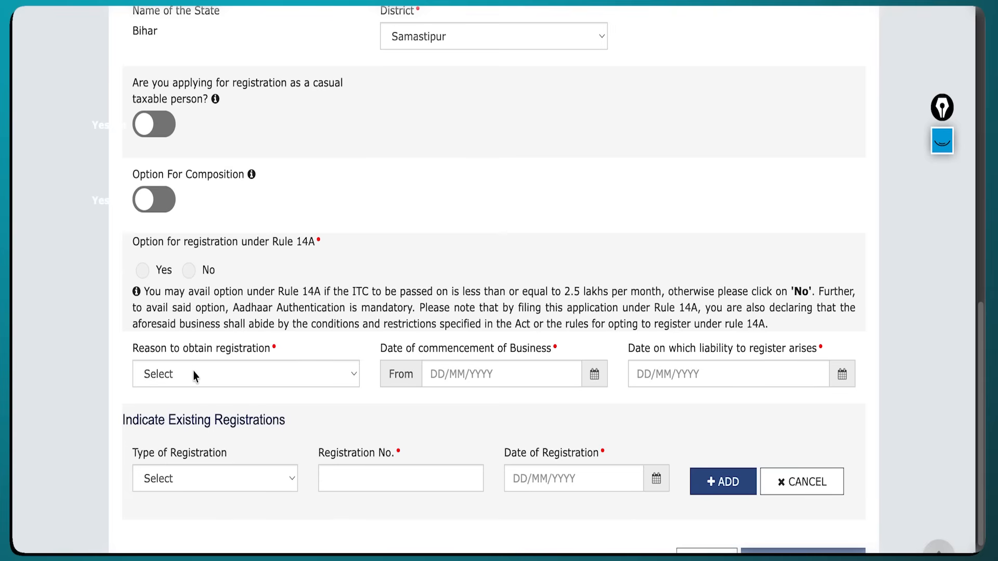
left_click(193, 371)
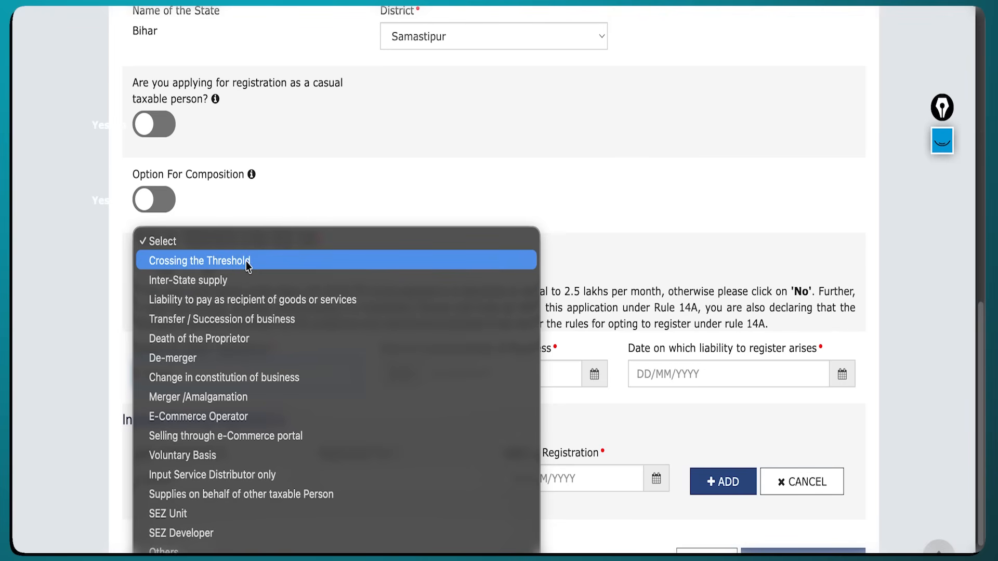
Select Voluntary Basis as the reason and set the commencement date to the 26th.
left_click(232, 454)
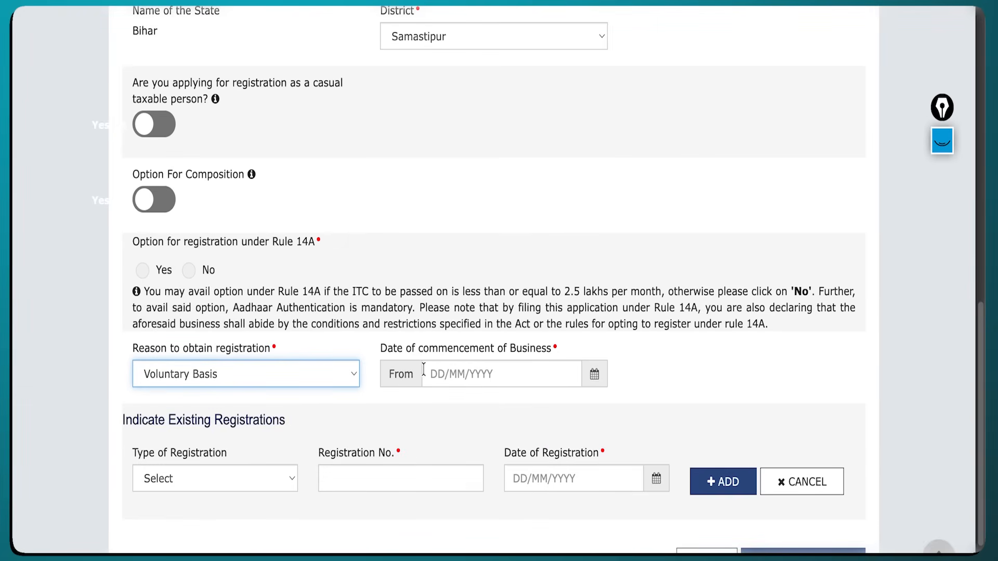
left_click(476, 370)
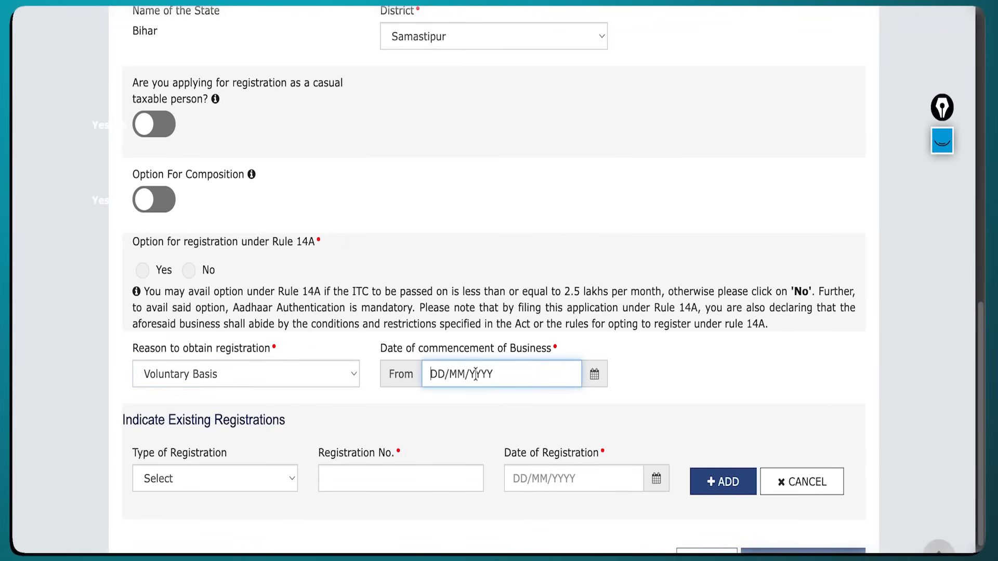
left_click(594, 374)
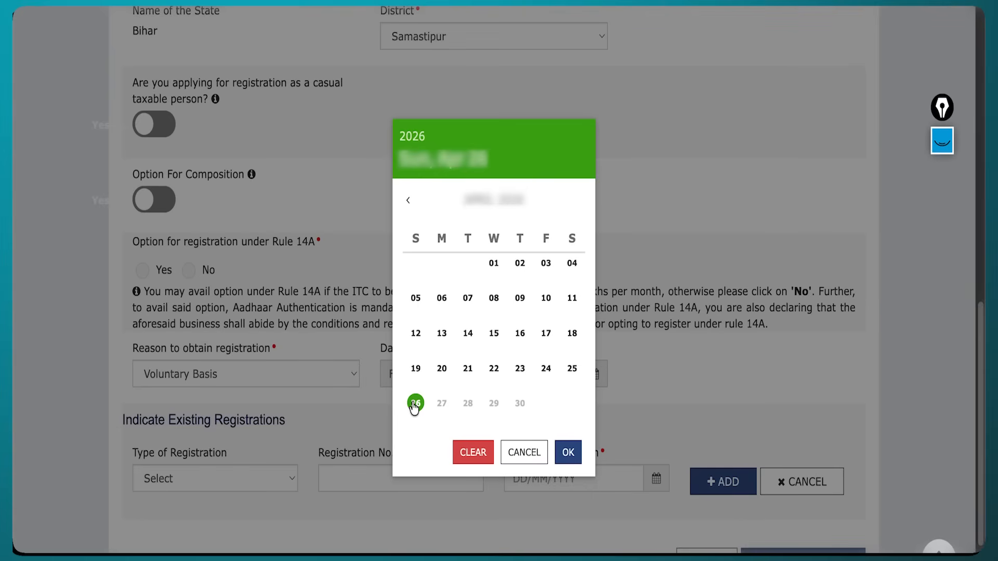
left_click(416, 404)
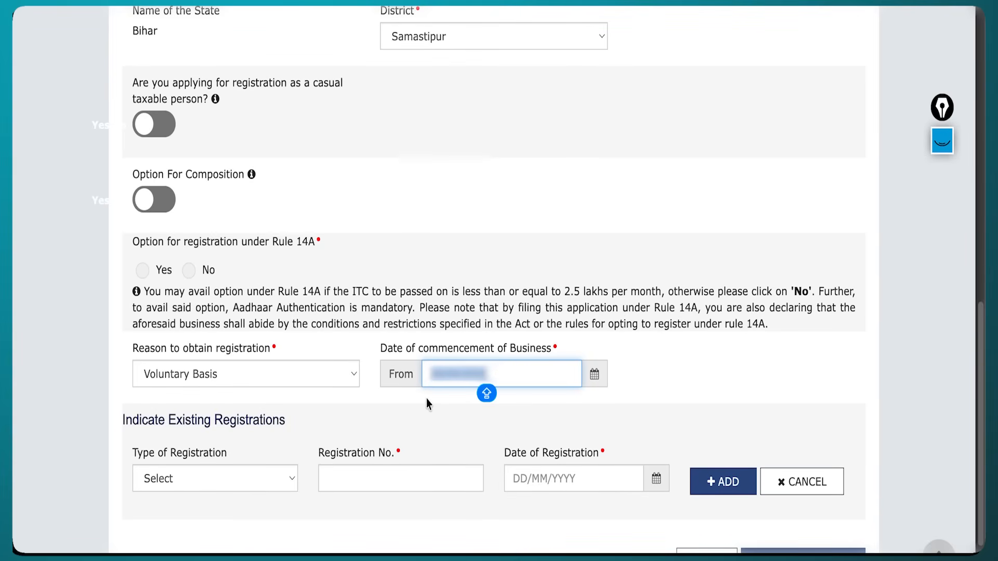
Highlight the Indicate Existing Registrations heading.
scroll(426, 398, "down", 1)
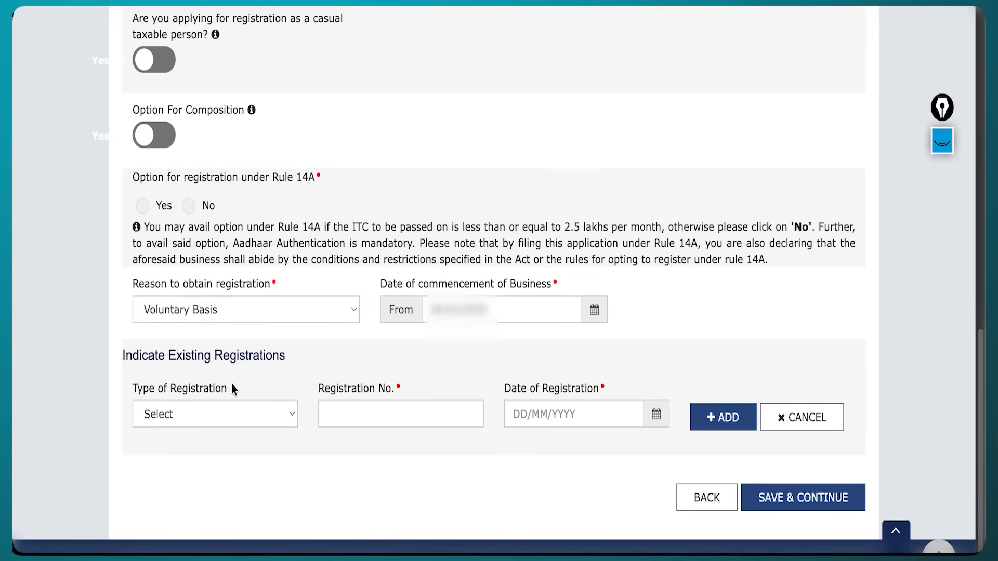
double_click(239, 355)
left_click(239, 355)
double_click(238, 355)
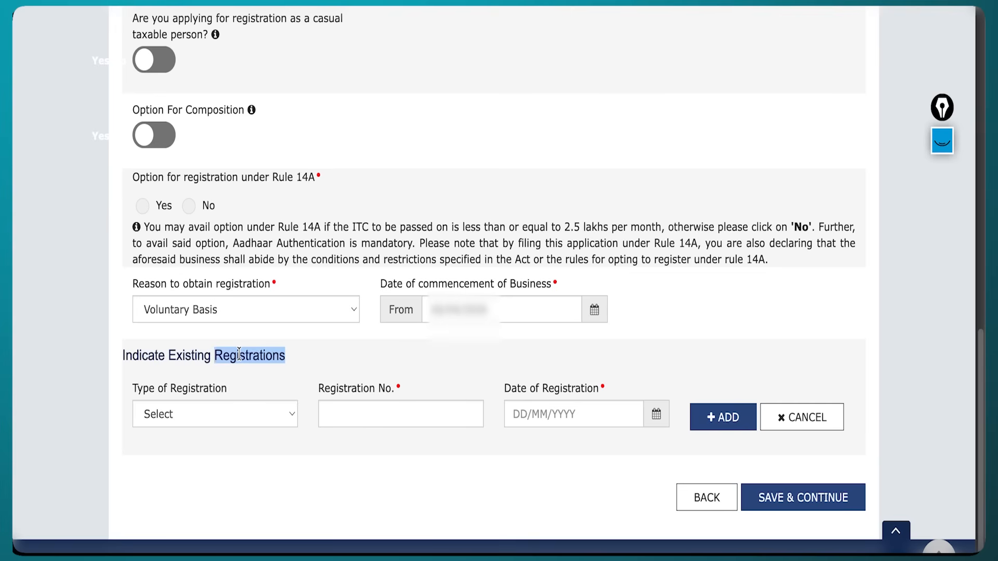
left_click(239, 355)
left_click(242, 354)
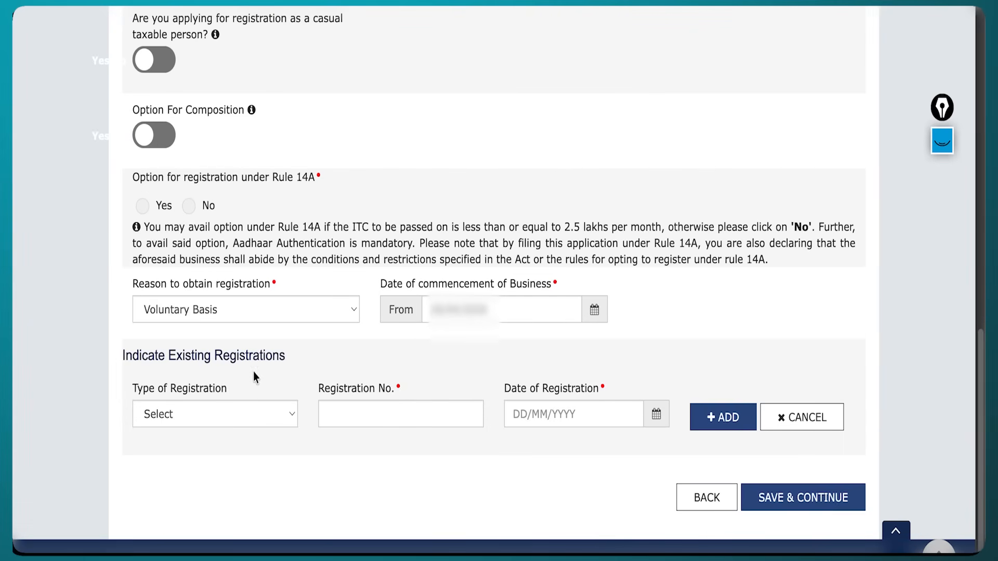
Save Business Details and review the proprietor's pre-filled first, middle and last name.
left_click(807, 507)
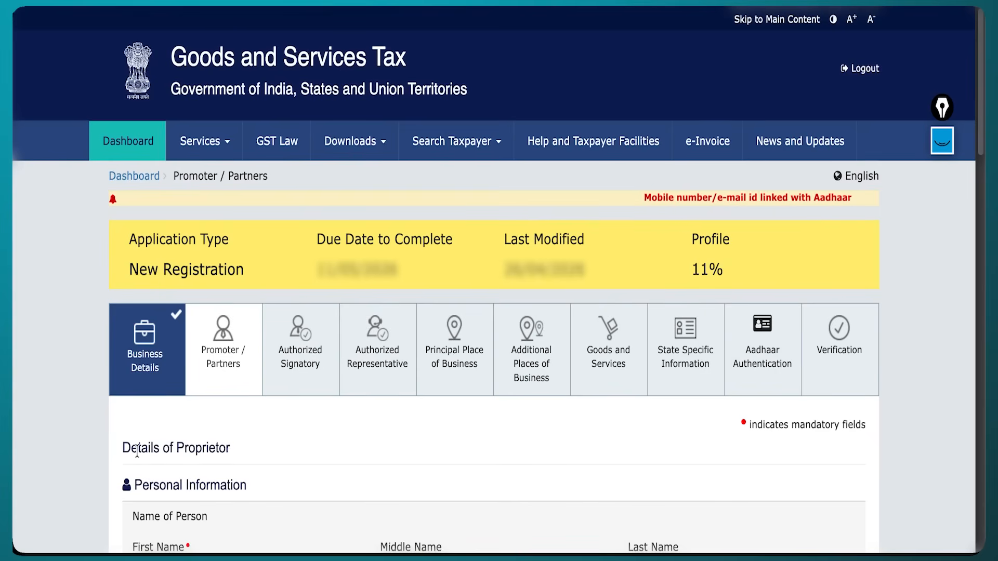
triple_click(137, 450)
scroll(285, 210, "down", 5)
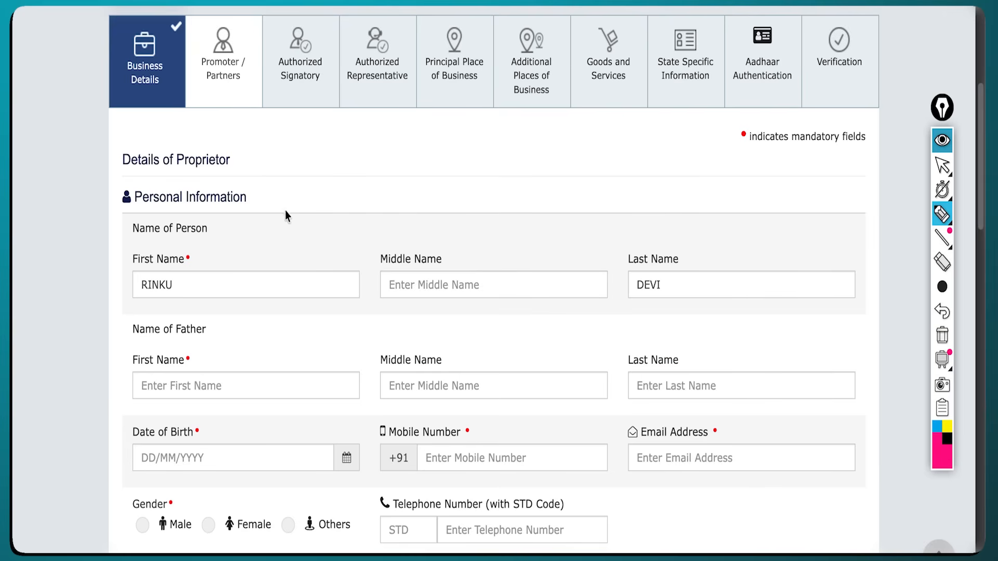
mouse_move(257, 198)
left_mouse_down()
mouse_move(295, 187)
mouse_move(275, 198)
left_mouse_up()
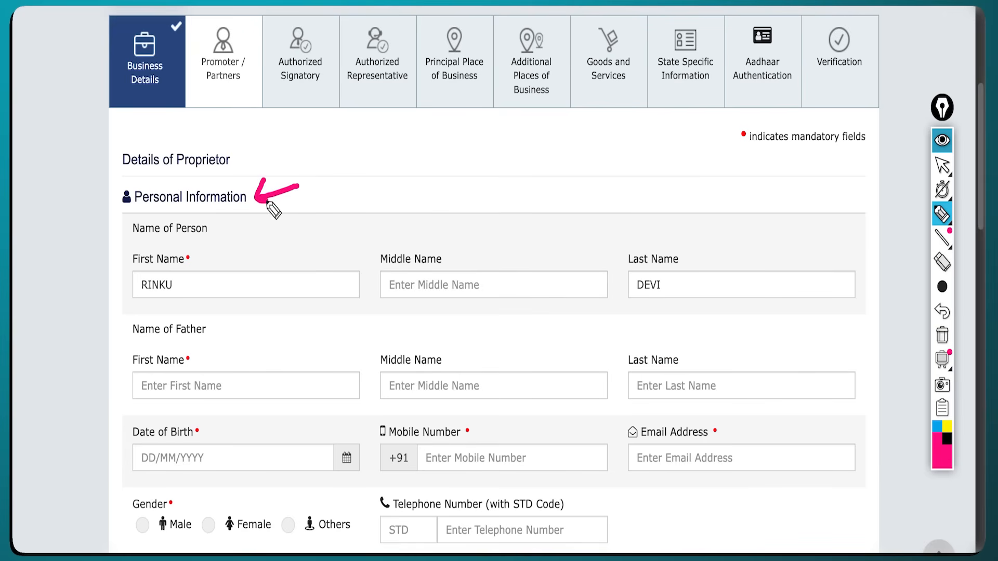
left_click_drag(191, 285, 202, 282)
left_click_drag(526, 289, 541, 287)
left_click_drag(670, 284, 675, 290)
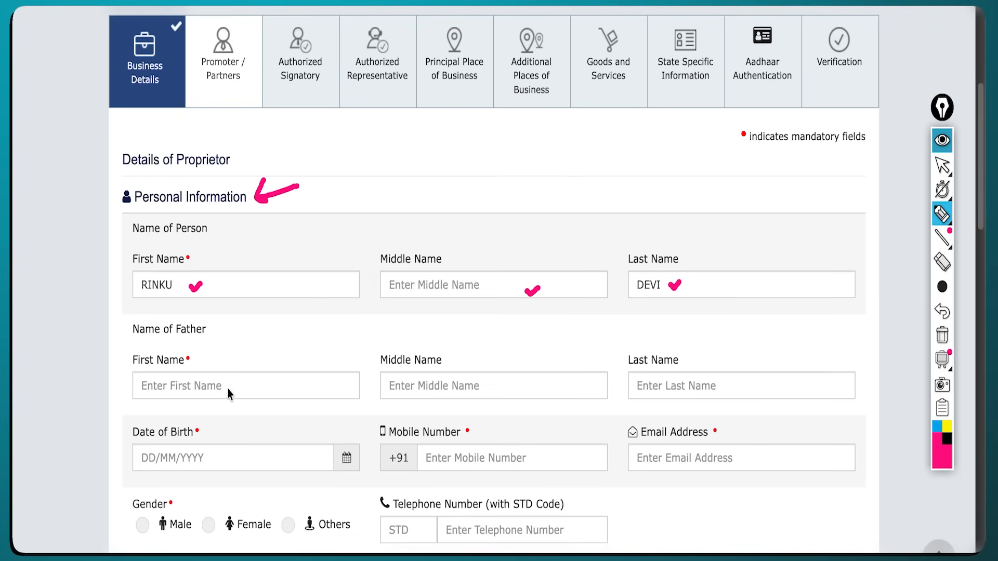
Point out the father's name, date of birth, mobile, email and gender fields.
mouse_move(237, 380)
left_mouse_down()
mouse_move(229, 390)
mouse_move(250, 394)
left_mouse_up()
left_click_drag(465, 388, 486, 381)
left_click_drag(690, 384, 701, 380)
left_click_drag(221, 452, 230, 454)
left_click_drag(498, 450, 507, 448)
left_click_drag(696, 451, 703, 457)
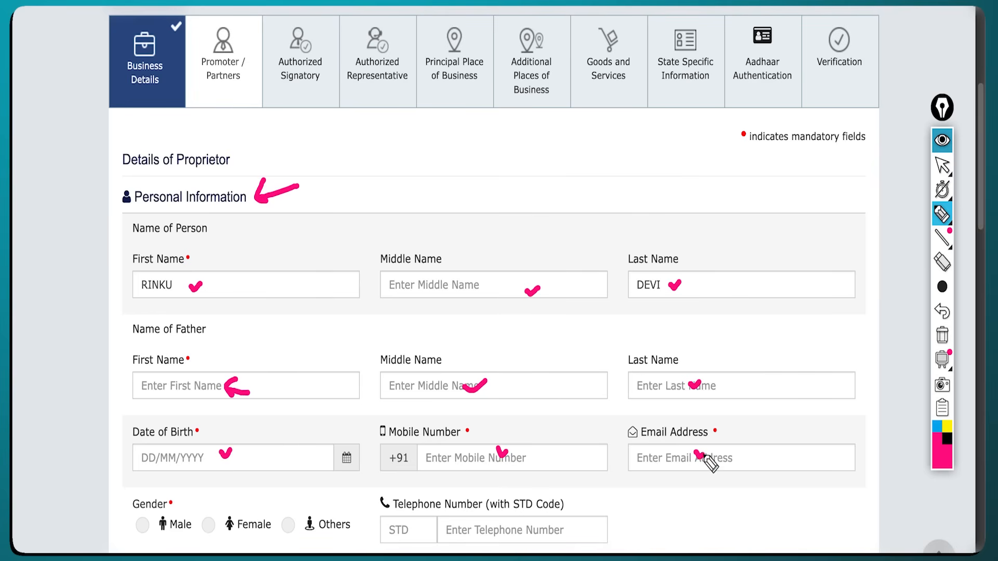
left_click_drag(241, 502, 264, 495)
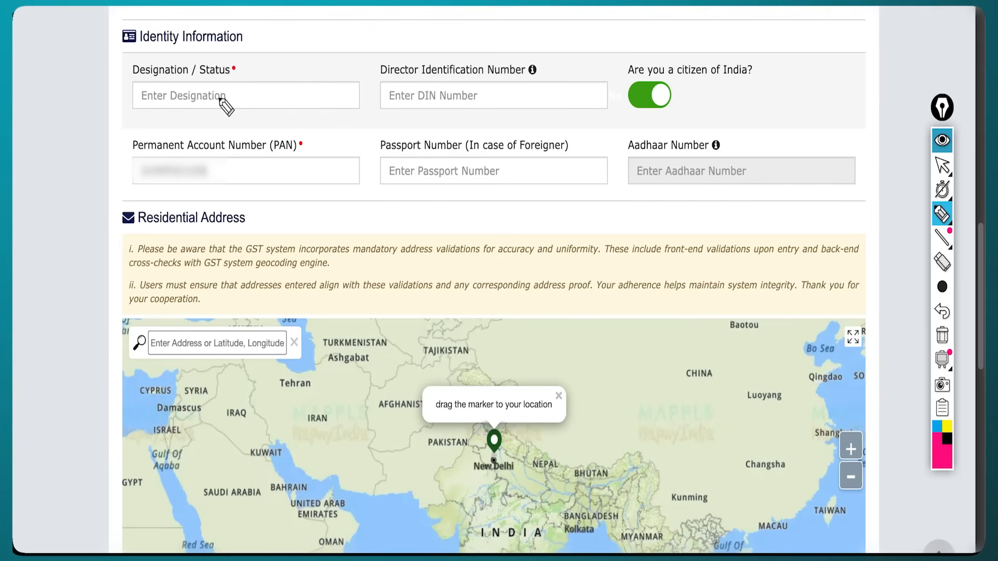
Enter PROPRITER as the proprietor's Designation / Status, then point out the PIN code field.
left_click_drag(223, 98, 246, 90)
left_click_drag(142, 106, 160, 104)
left_click(336, 98)
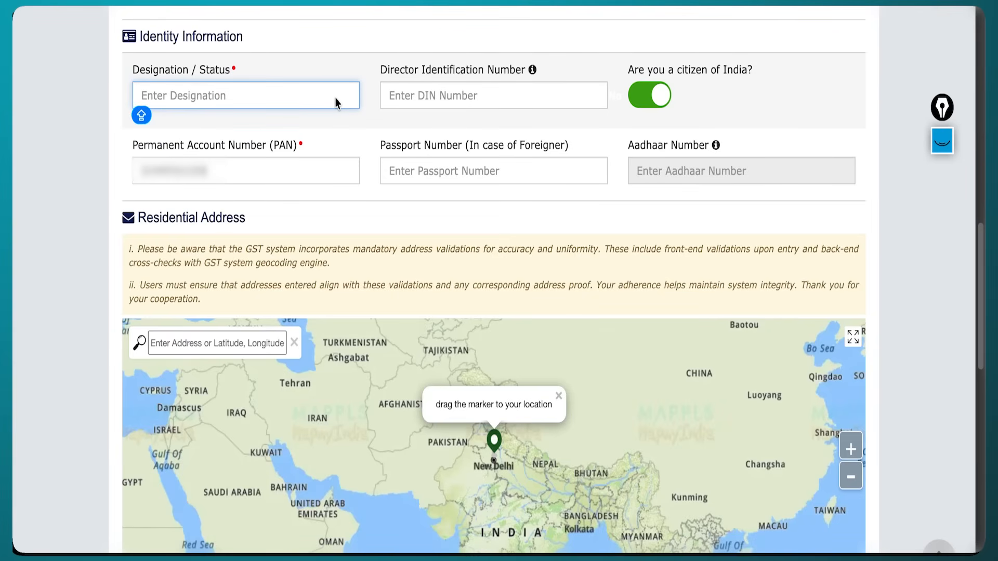
type("PROPRITER")
left_click(426, 90)
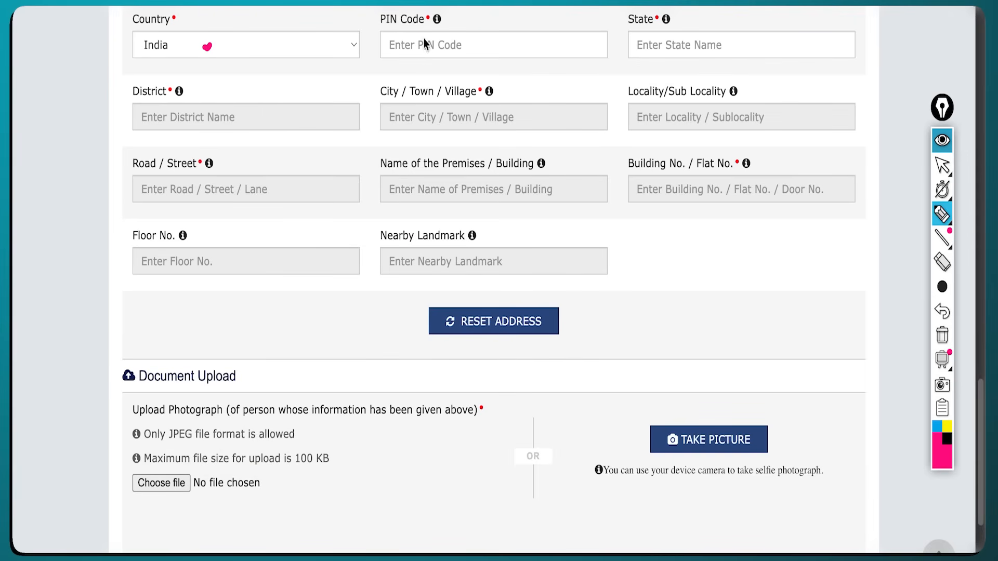
left_click_drag(422, 40, 435, 38)
Review the state field and the photograph upload and selfie options under Document Upload.
left_click_drag(674, 47, 687, 44)
scroll(351, 223, "down", 4)
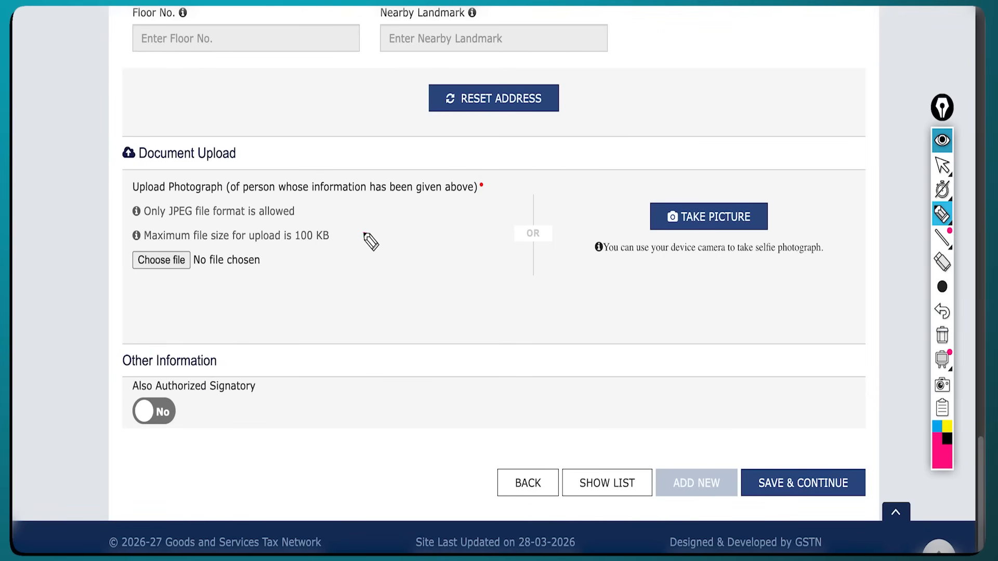
left_click_drag(364, 235, 412, 197)
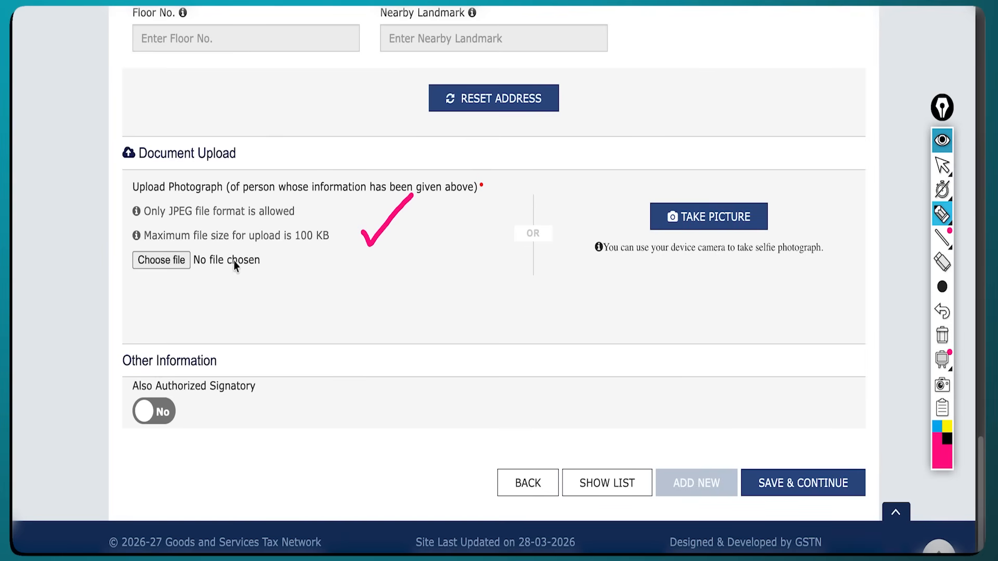
mouse_move(222, 275)
left_mouse_down()
mouse_move(242, 313)
mouse_move(220, 300)
left_mouse_up()
left_click_drag(784, 277, 801, 267)
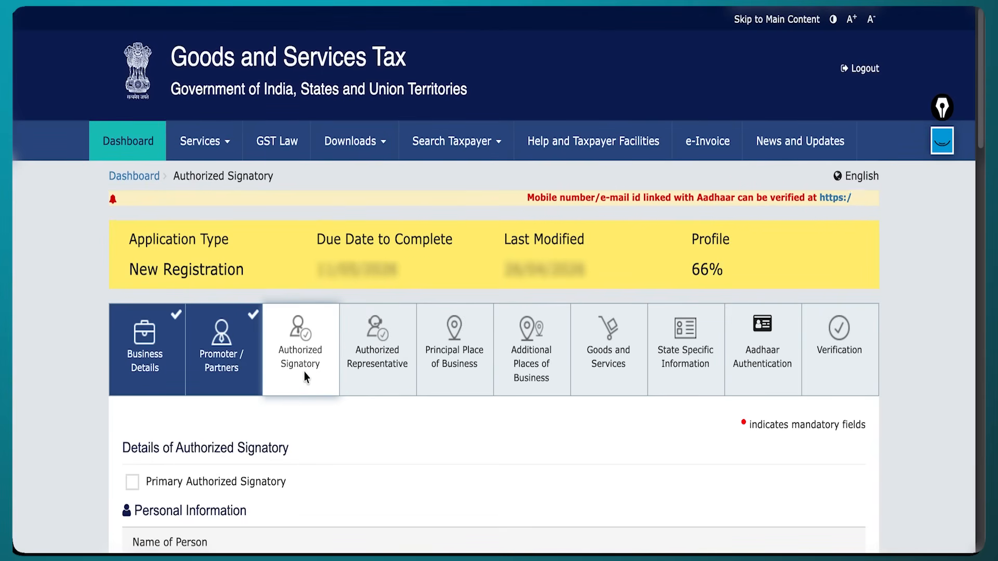
Tick Primary Authorized Signatory on the Authorized Signatory page so the proprietor becomes the primary signatory.
scroll(308, 375, "down", 5)
scroll(308, 375, "down", 1)
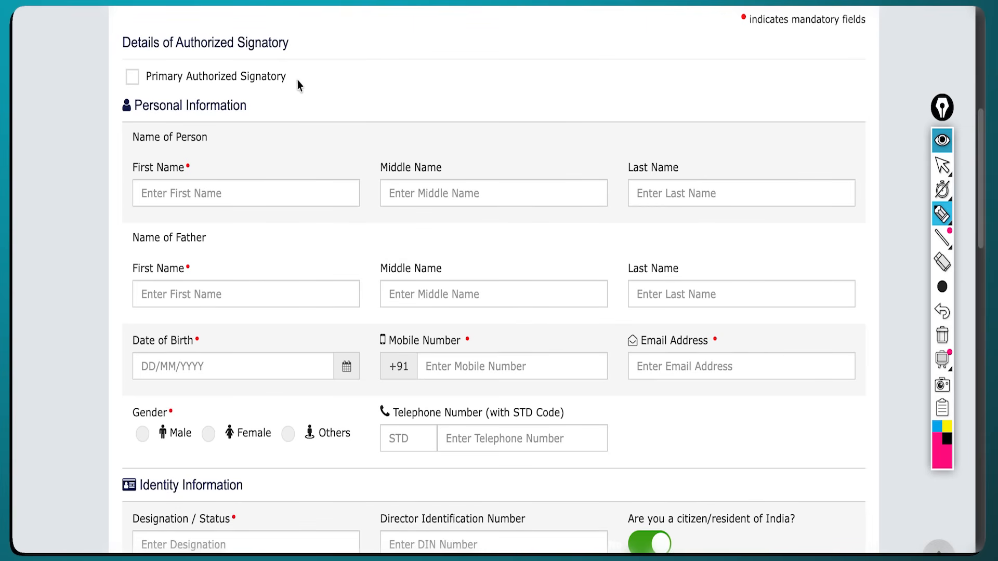
mouse_move(296, 80)
left_mouse_down()
mouse_move(324, 94)
mouse_move(295, 81)
mouse_move(301, 95)
left_mouse_up()
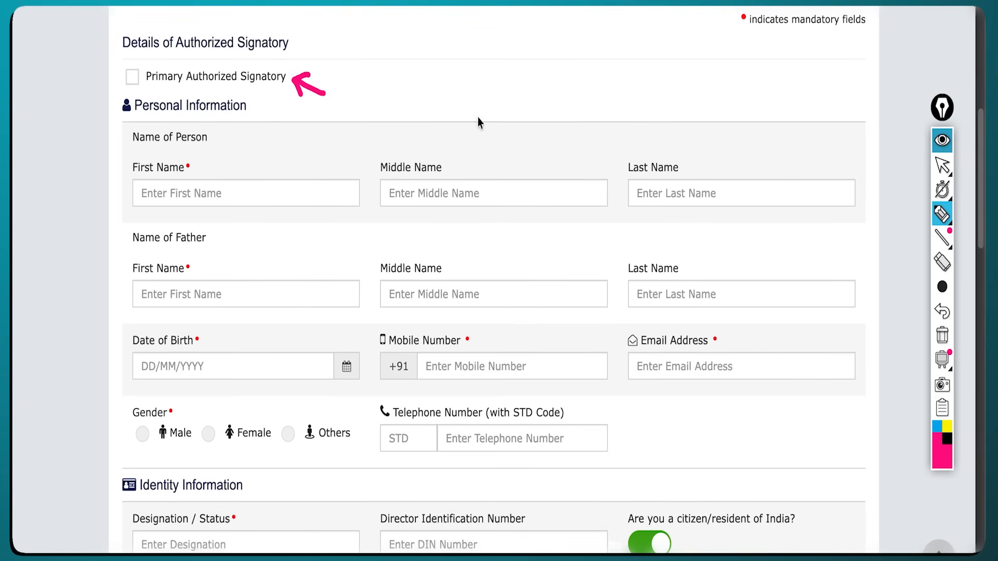
left_click(935, 145)
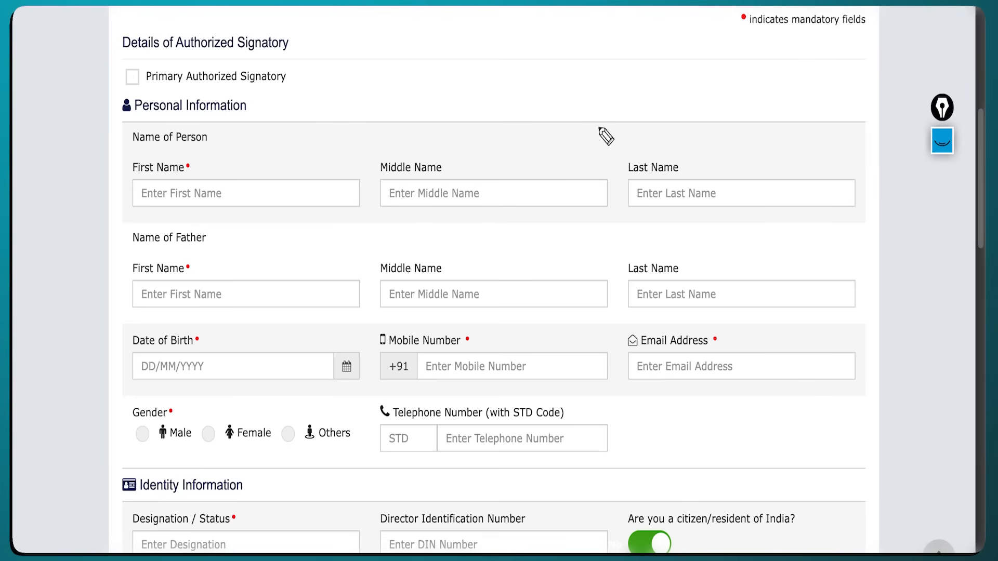
left_click(132, 76)
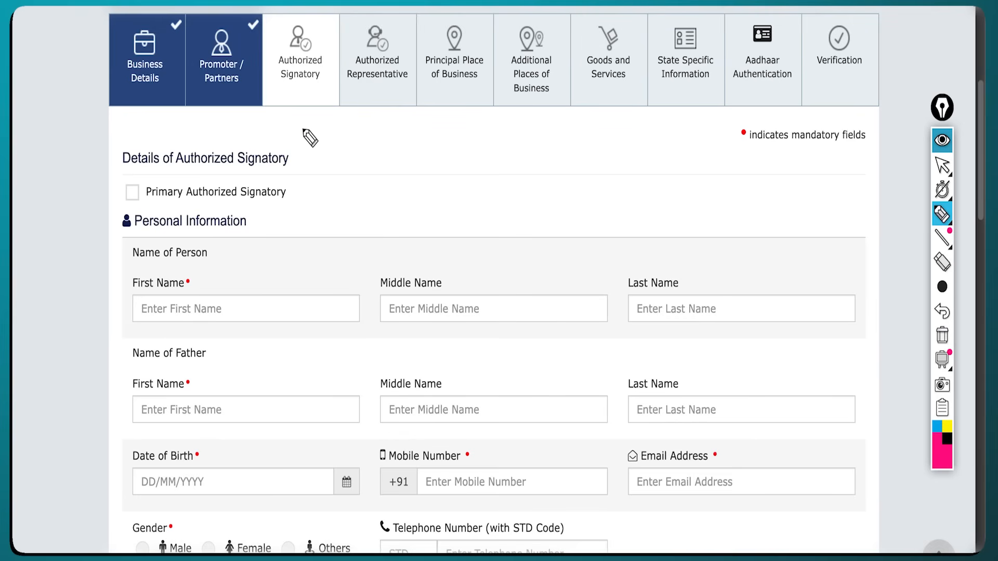
mouse_move(295, 100)
left_mouse_down()
mouse_move(301, 108)
mouse_move(312, 94)
left_mouse_up()
left_click_drag(287, 193, 306, 185)
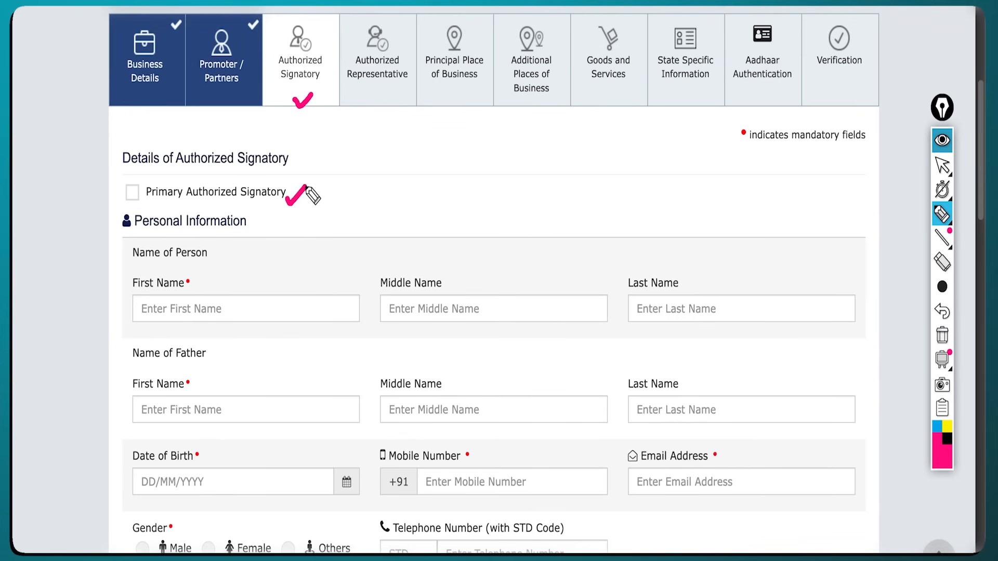
left_click(941, 143)
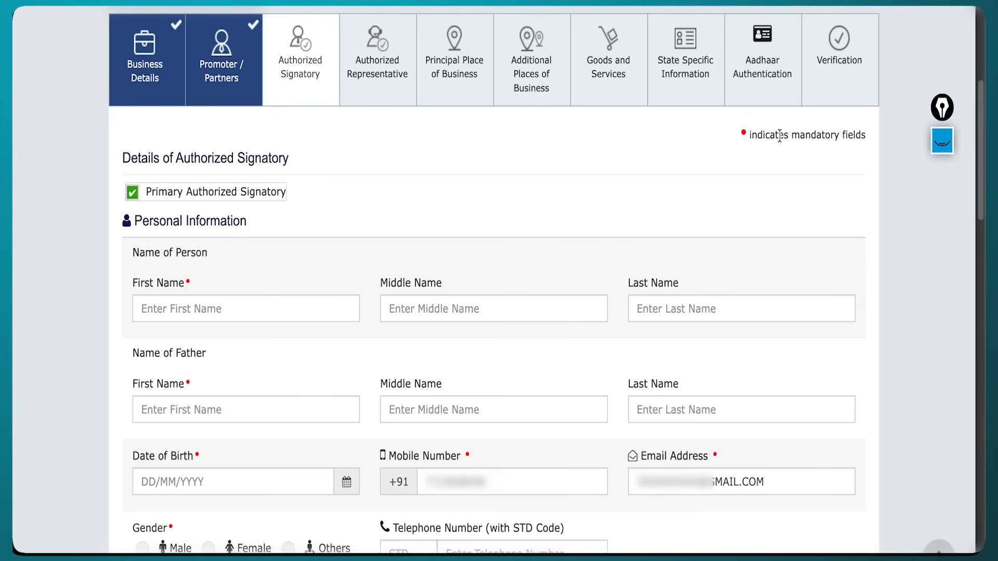
left_click(942, 141)
Review the first name, father's name, date of birth, mobile number and email address fields.
left_click_drag(233, 306, 240, 304)
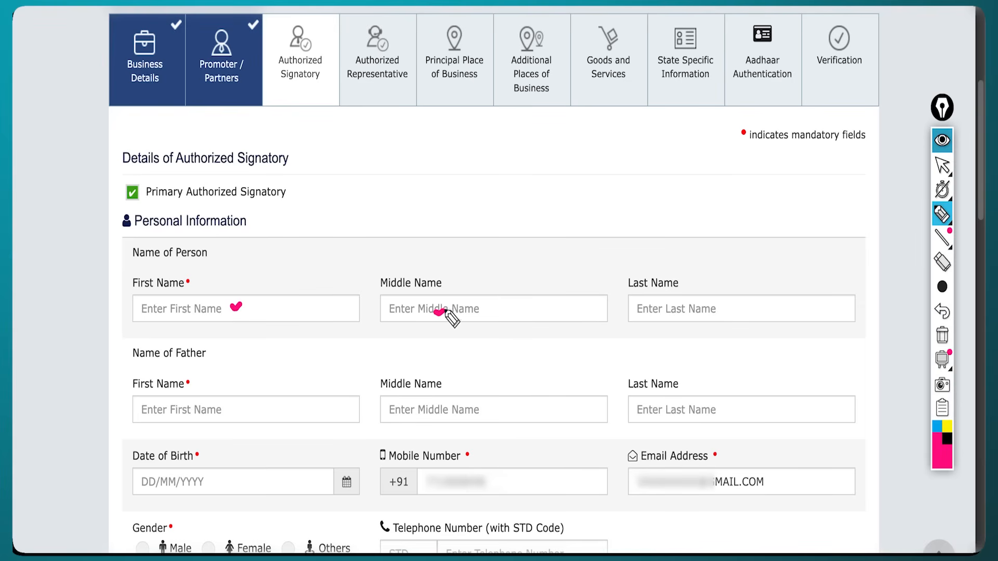
left_click_drag(234, 400, 244, 399)
left_click_drag(415, 411, 420, 407)
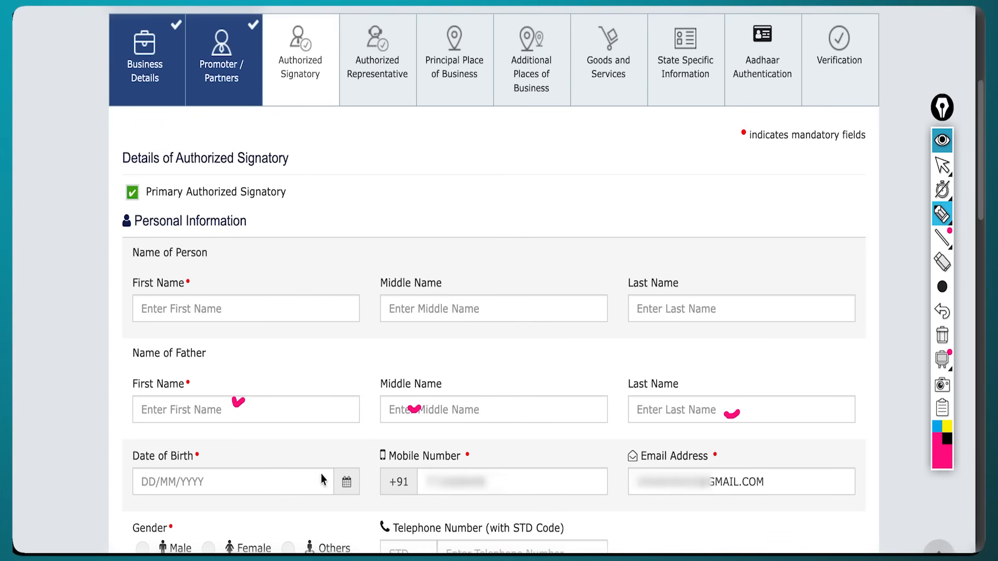
left_click_drag(319, 477, 333, 470)
left_click_drag(490, 470, 499, 471)
left_click_drag(696, 489, 706, 485)
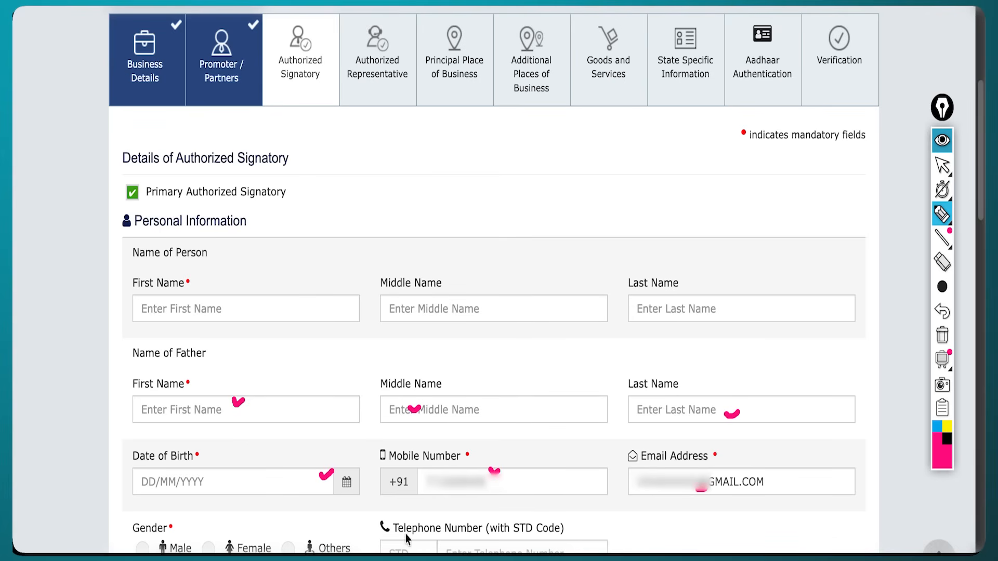